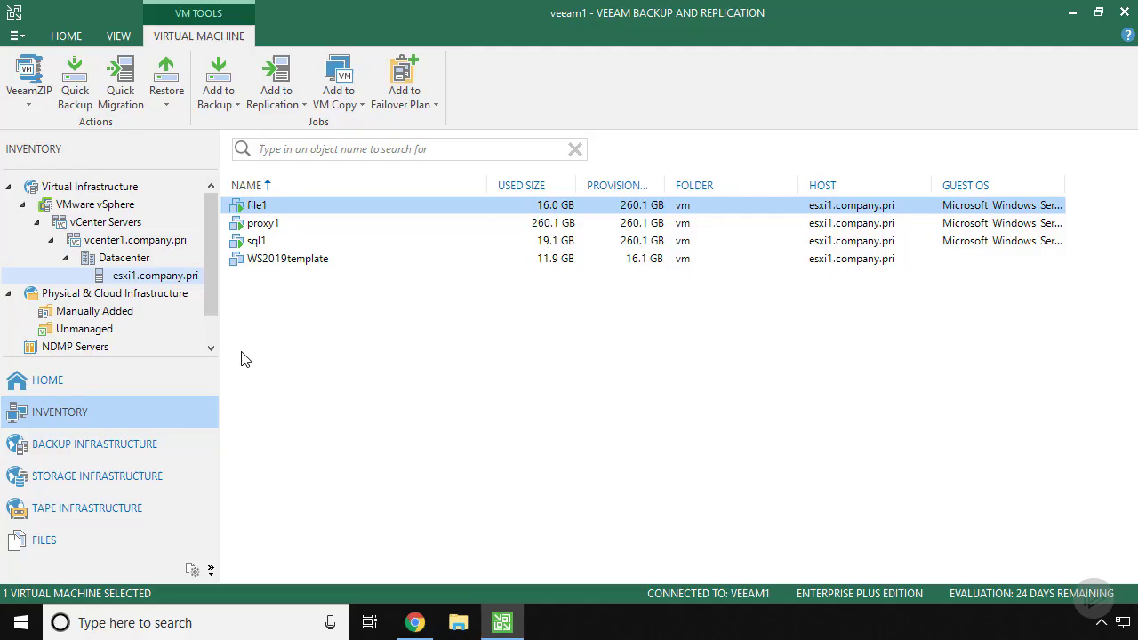
- Start a protection group named "RRAS Servers" under Physical & Cloud Infrastructure, populated with individual computers
{"action": "left_click", "coordinate": [98, 298]}
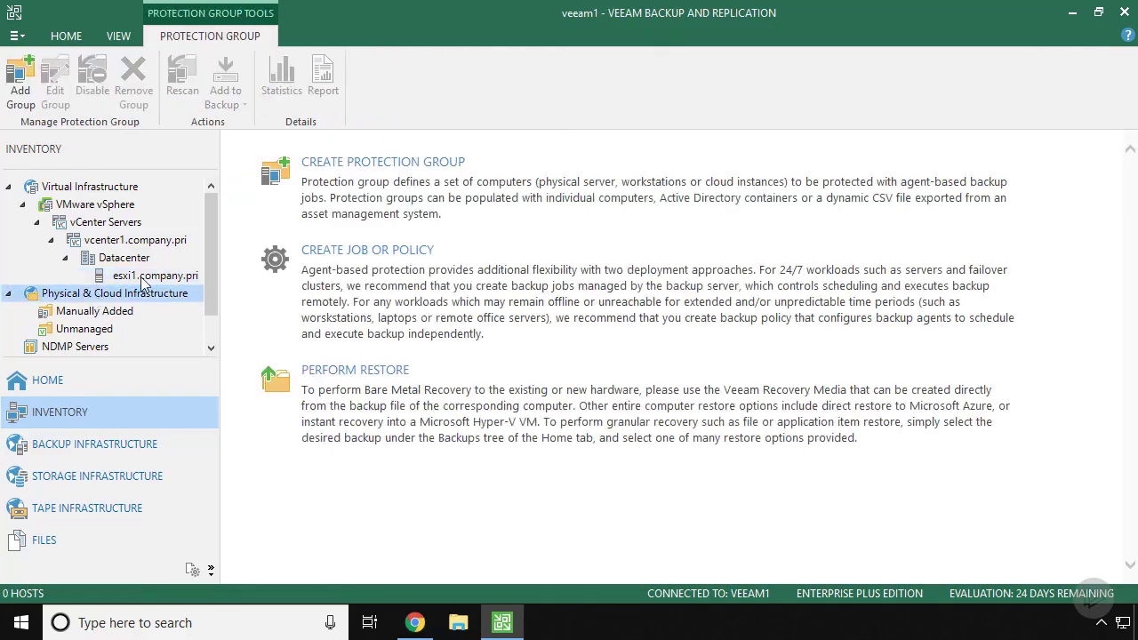
{"action": "left_click_drag", "start_coordinate": [208, 217], "coordinate": [213, 260]}
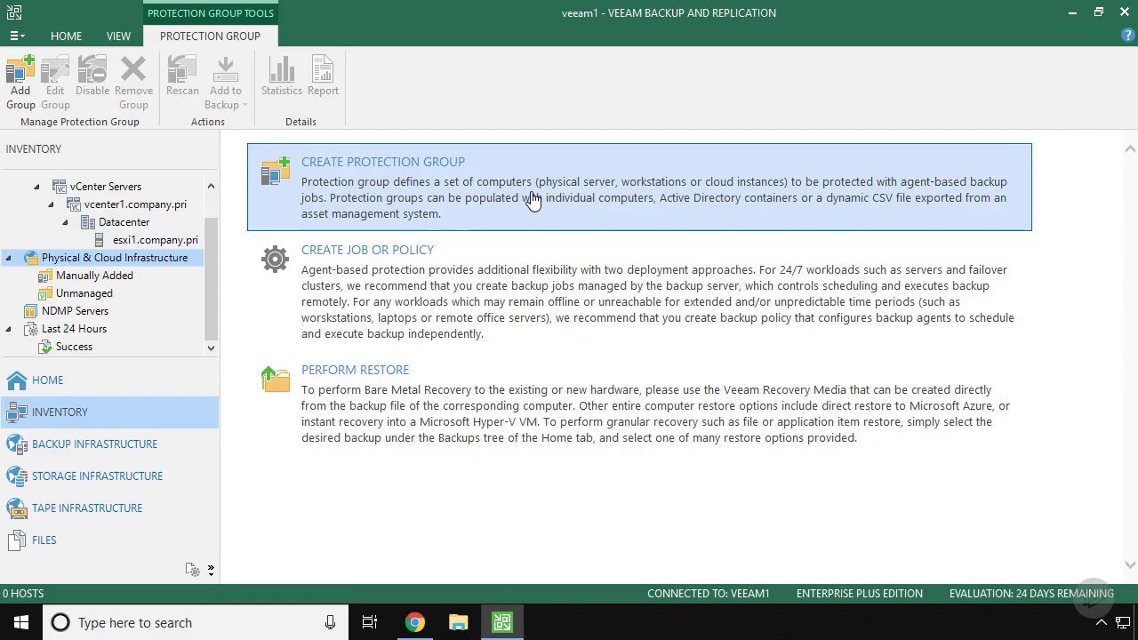
{"action": "left_click", "coordinate": [531, 199]}
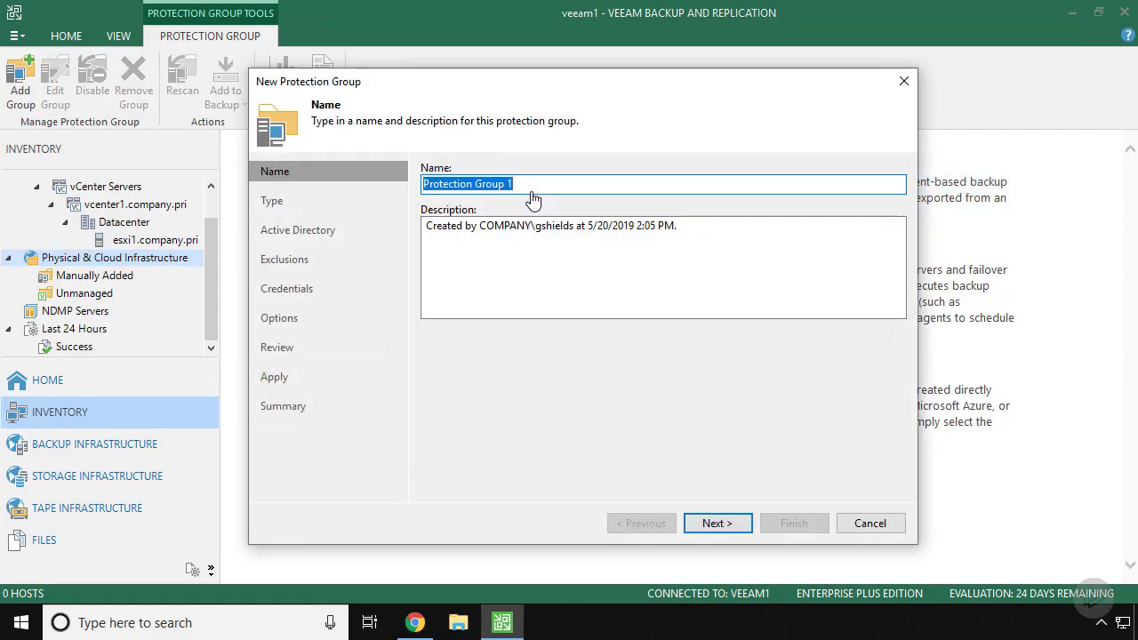
{"action": "type", "text": "RRAS Servers"}
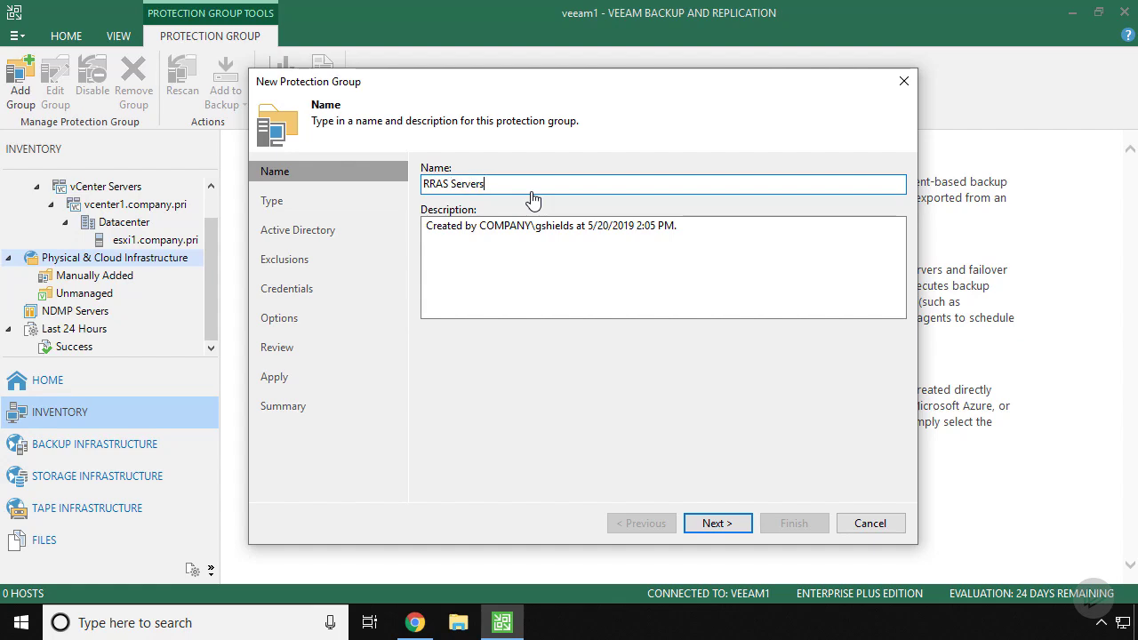
{"action": "left_click", "coordinate": [727, 524]}
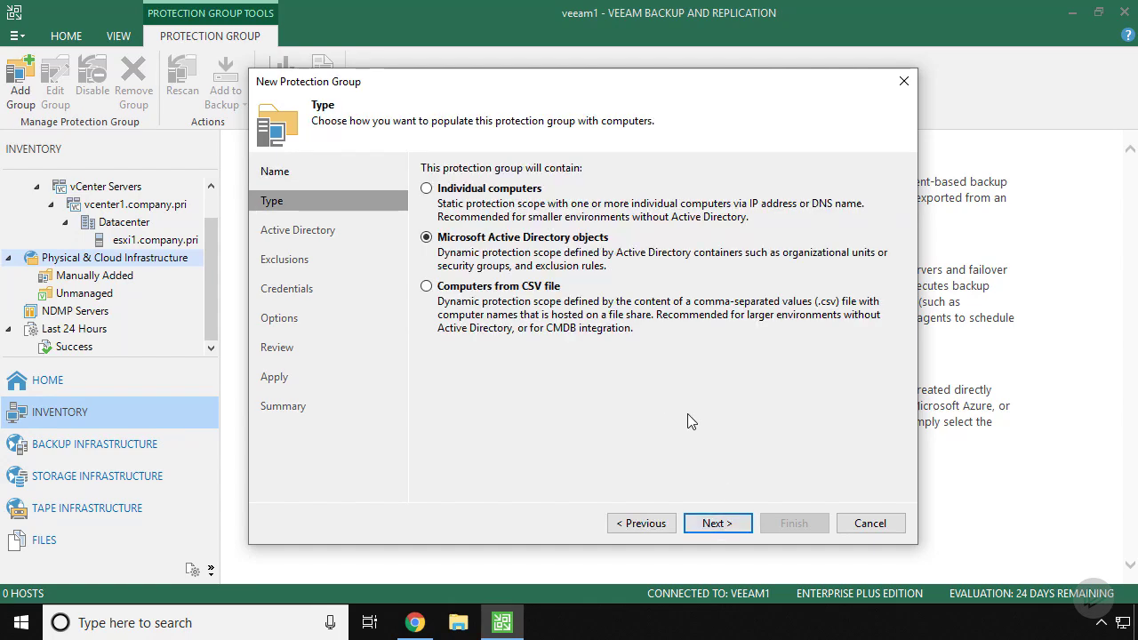
{"action": "left_click", "coordinate": [518, 189]}
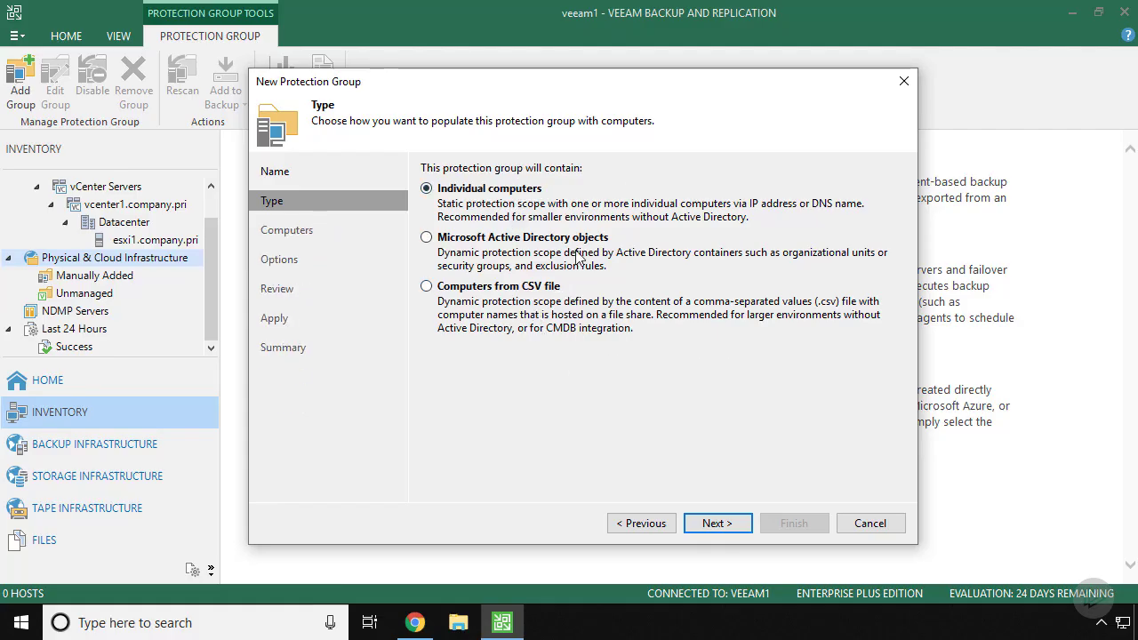
{"action": "left_click", "coordinate": [721, 527]}
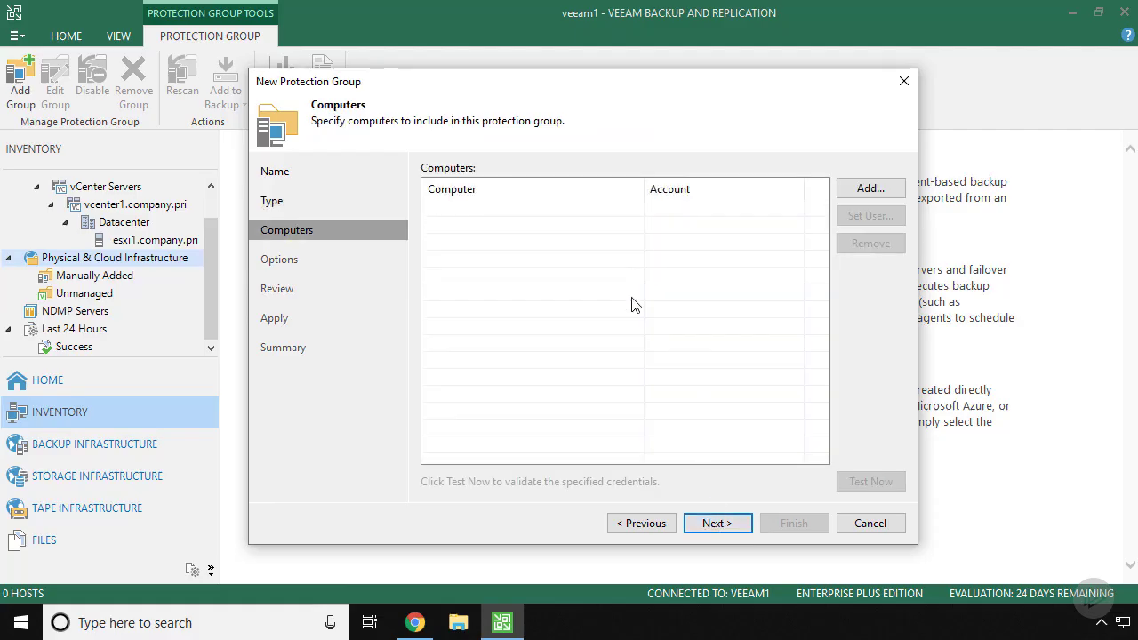
- Add the computer rras.company.pri to the protection group with the company domain account's saved credentials and test those credentials
{"action": "left_click", "coordinate": [870, 187]}
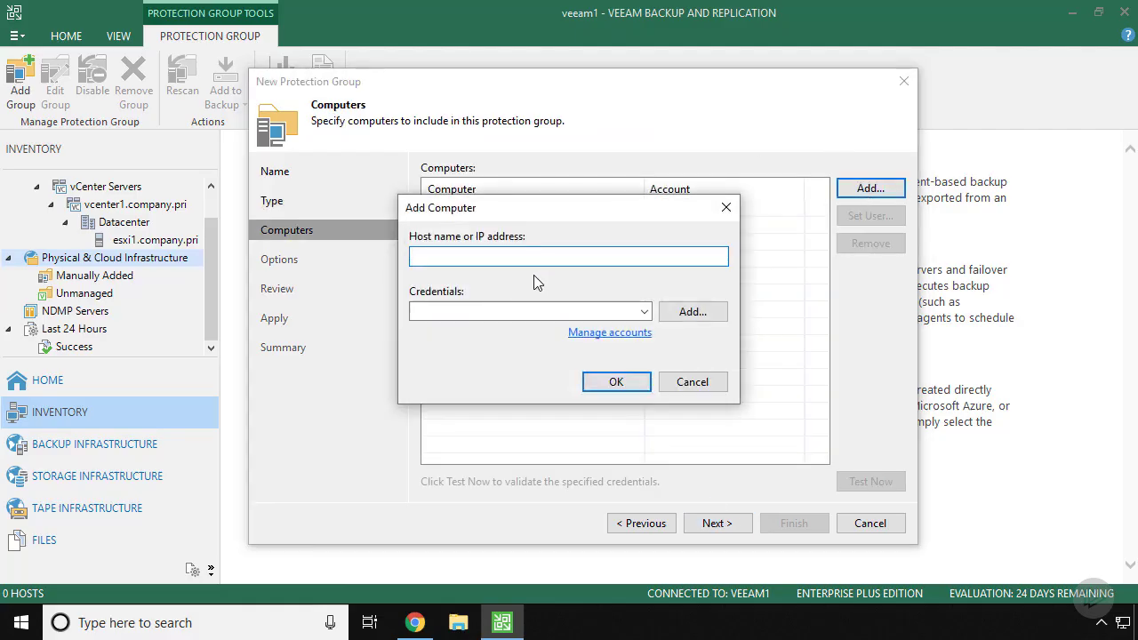
{"action": "type", "text": "rras.company.pri"}
{"action": "key", "text": "Tab"}
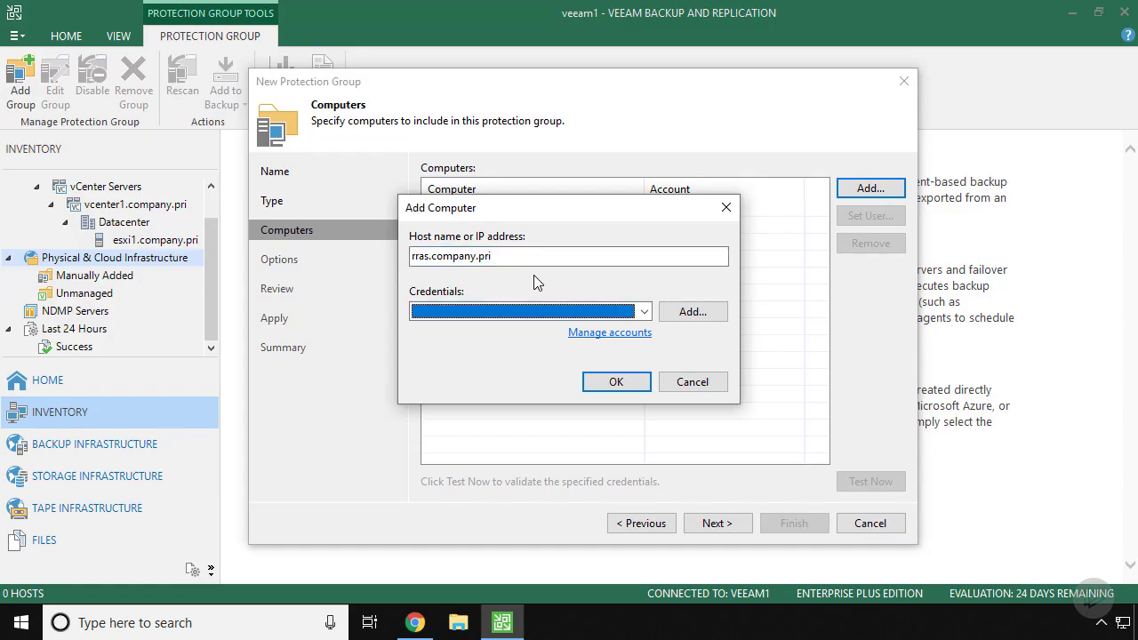
{"action": "left_click", "coordinate": [559, 310]}
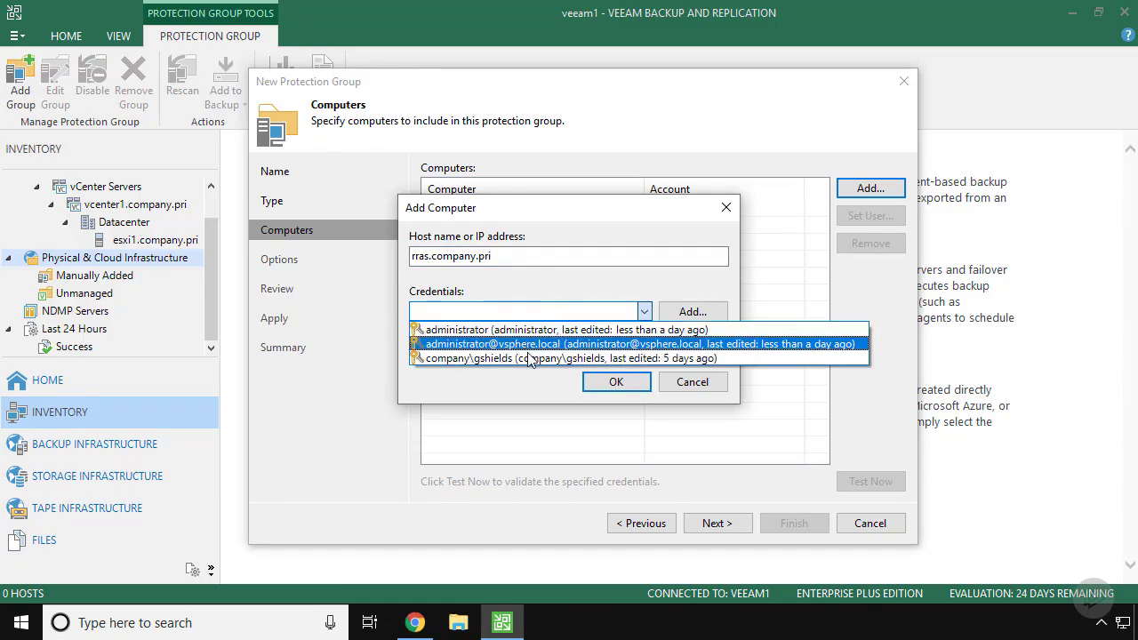
{"action": "left_click", "coordinate": [528, 357]}
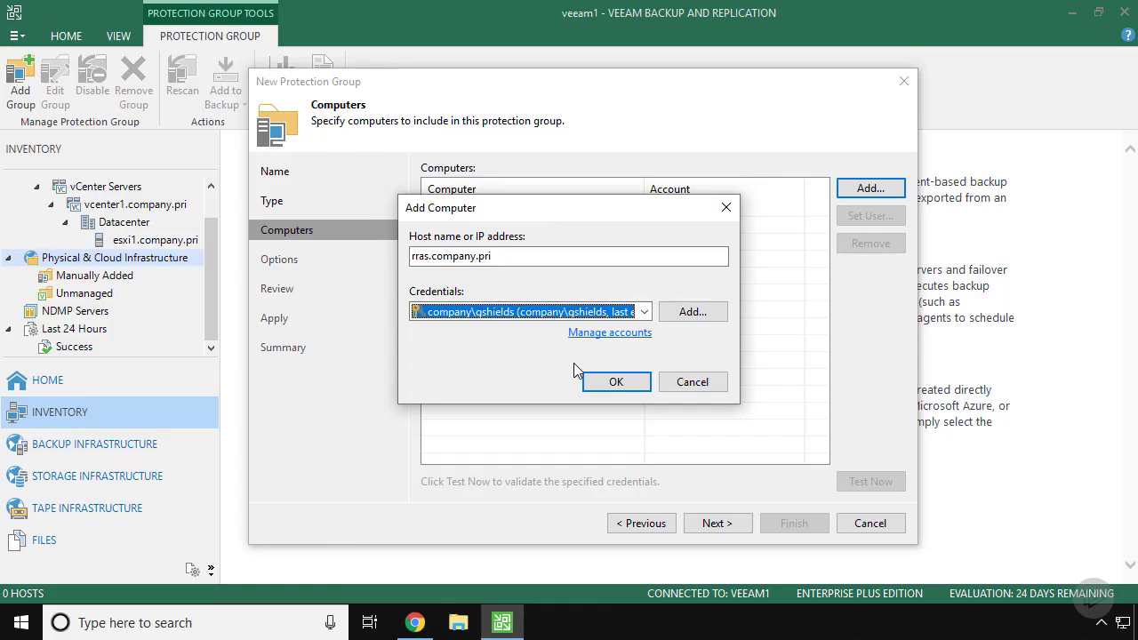
{"action": "left_click", "coordinate": [605, 381]}
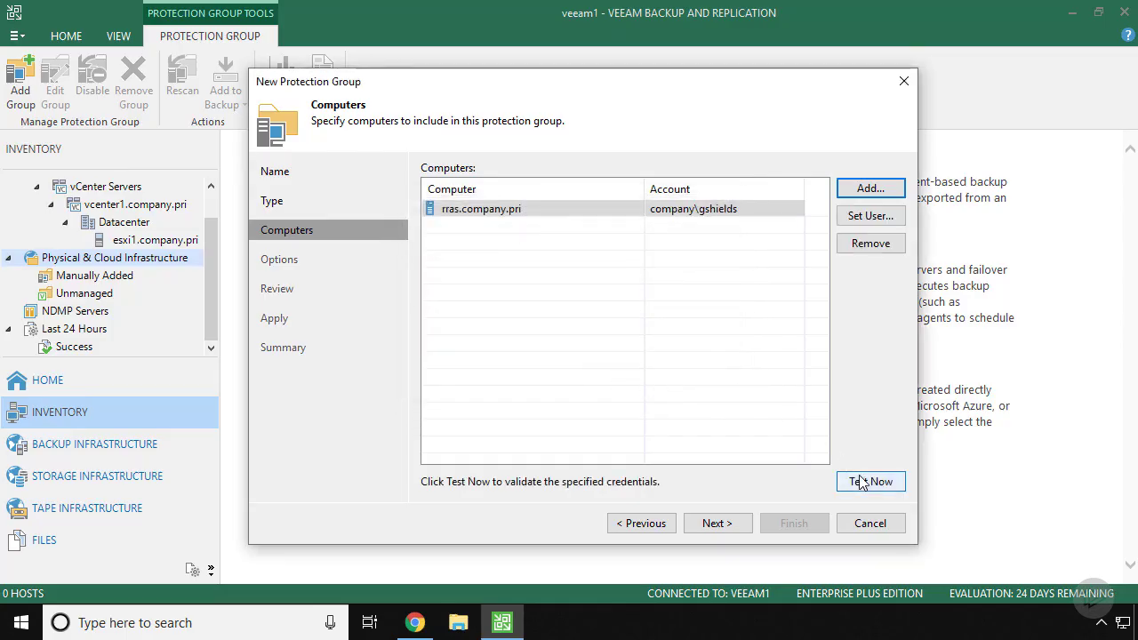
{"action": "left_click", "coordinate": [864, 480]}
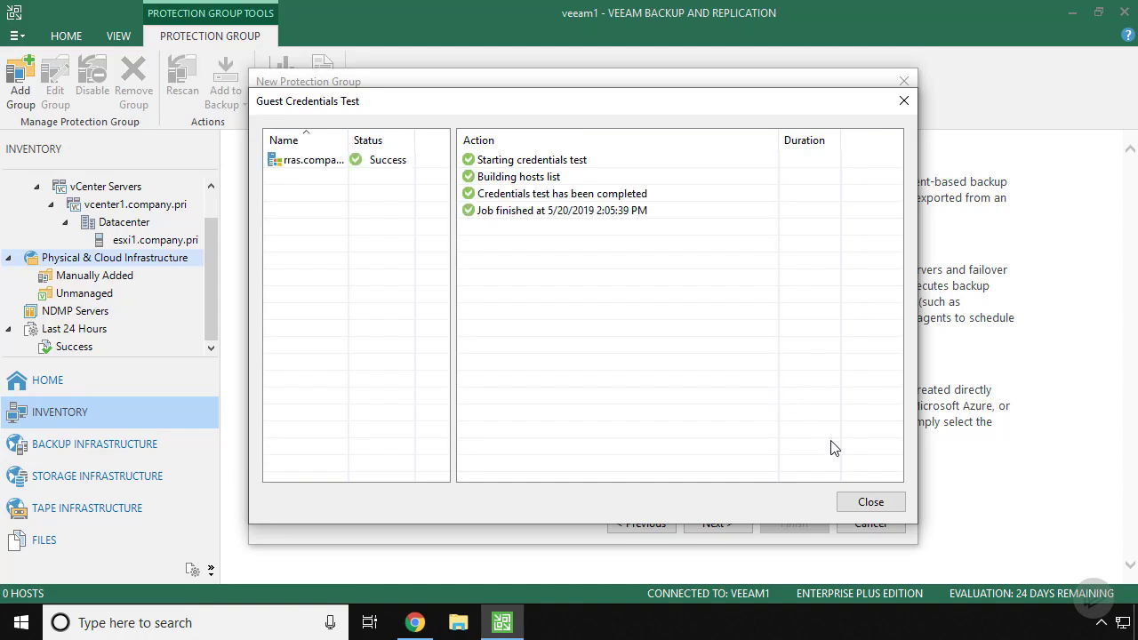
{"action": "left_click", "coordinate": [868, 502]}
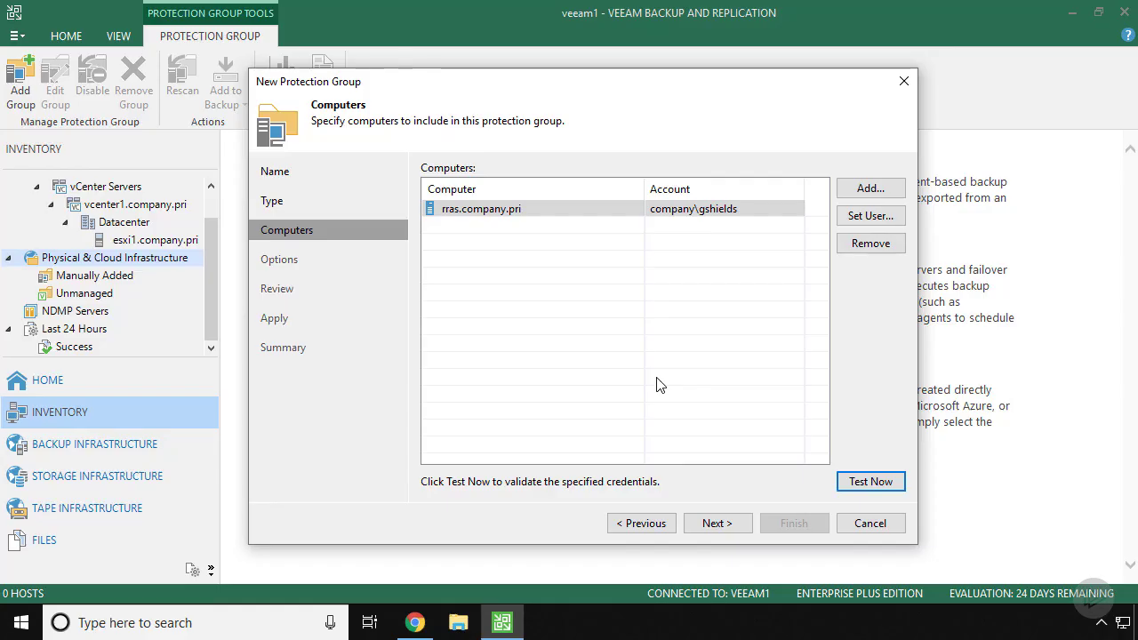
- Enable installing the changed block tracking driver on Windows Server OS, and keep agent throttling on Workstations only while reviewing the notification settings
{"action": "left_click", "coordinate": [716, 522]}
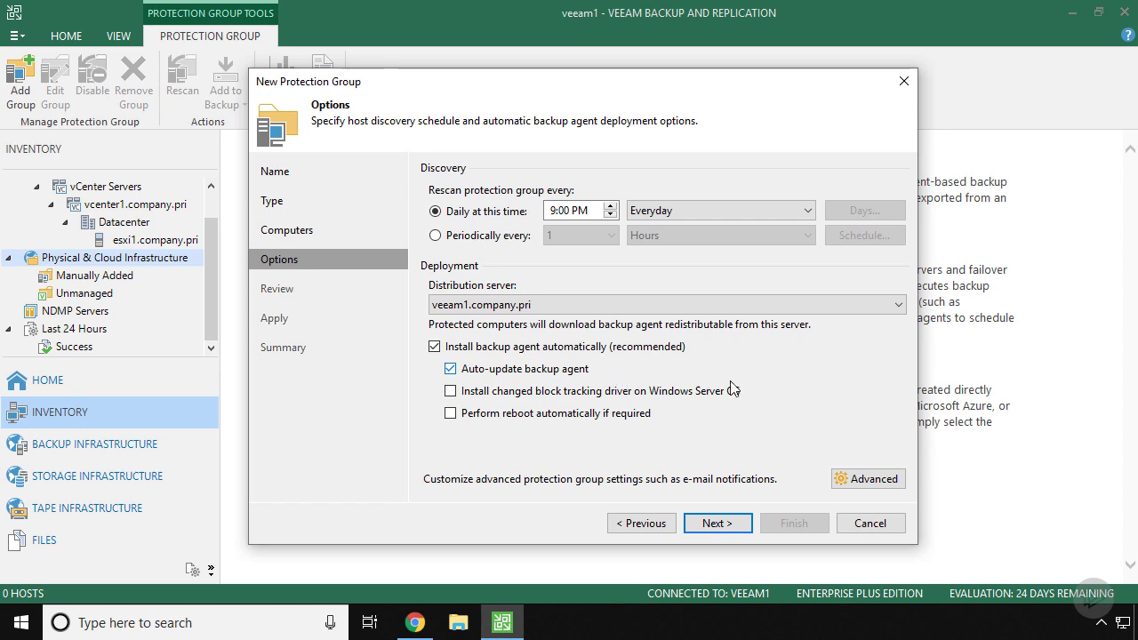
{"action": "left_click", "coordinate": [450, 392]}
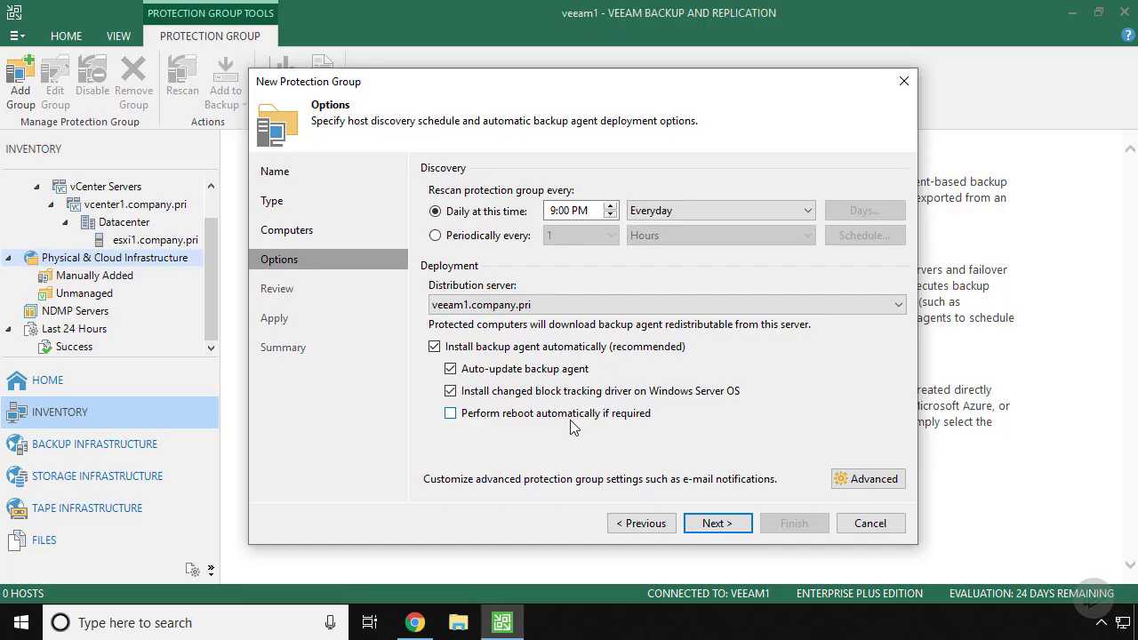
{"action": "left_click", "coordinate": [844, 478]}
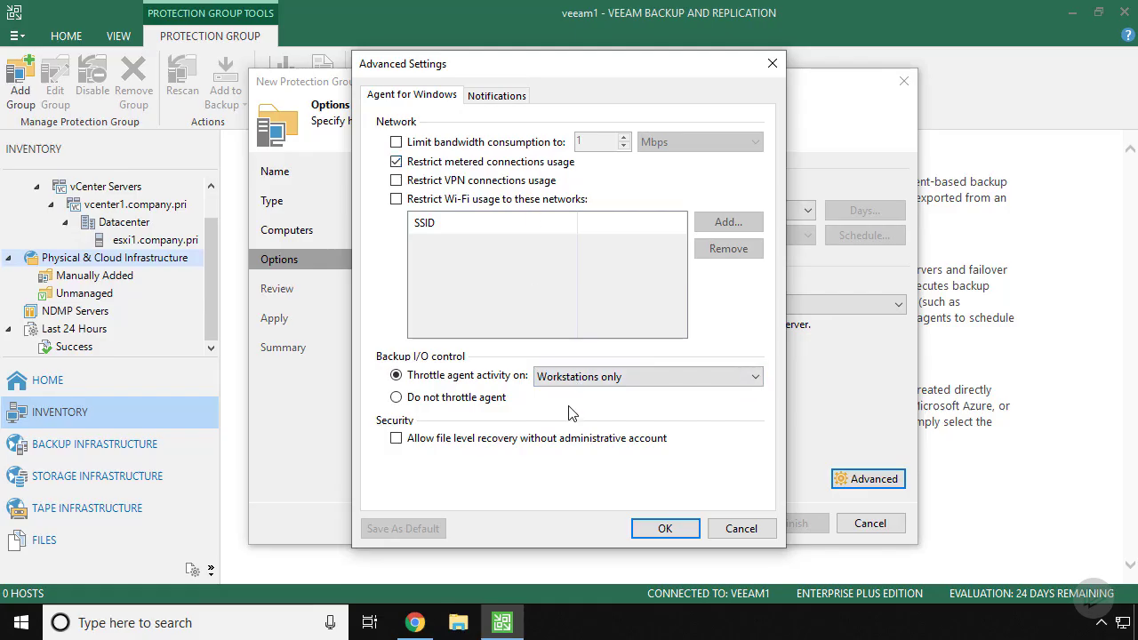
{"action": "left_click", "coordinate": [590, 378]}
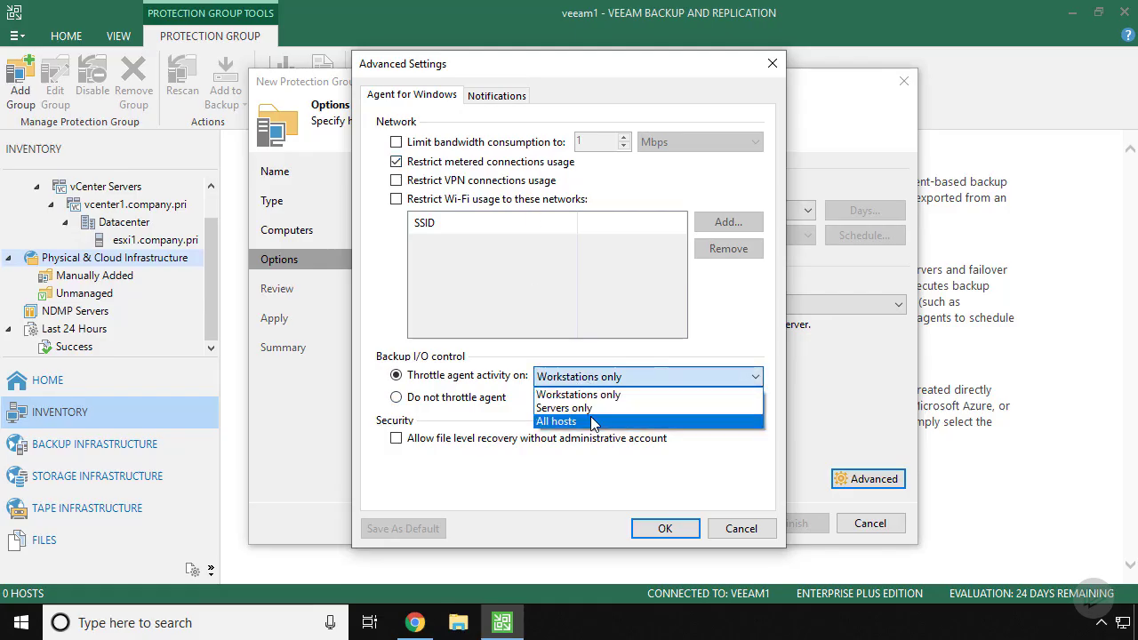
{"action": "left_click", "coordinate": [598, 398]}
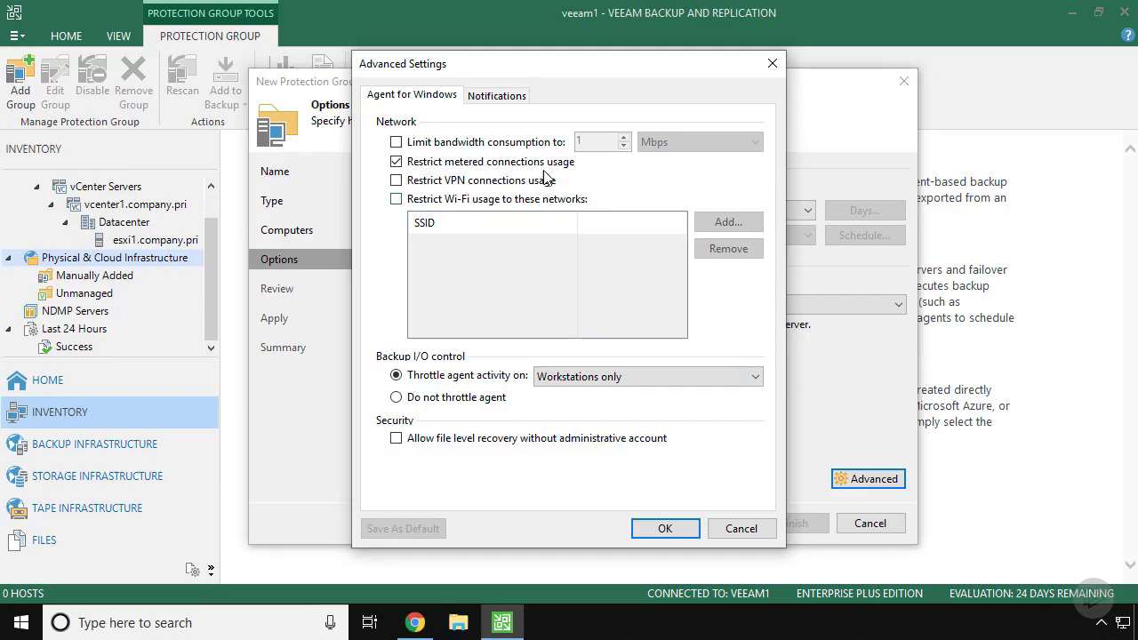
{"action": "left_click", "coordinate": [515, 98]}
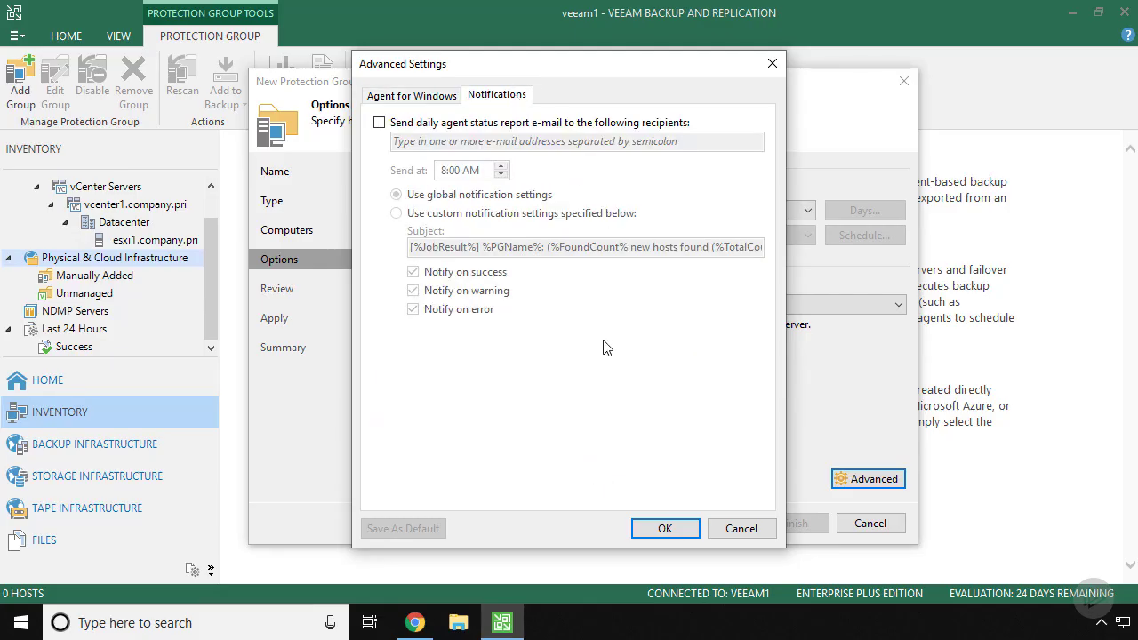
{"action": "left_click", "coordinate": [664, 529]}
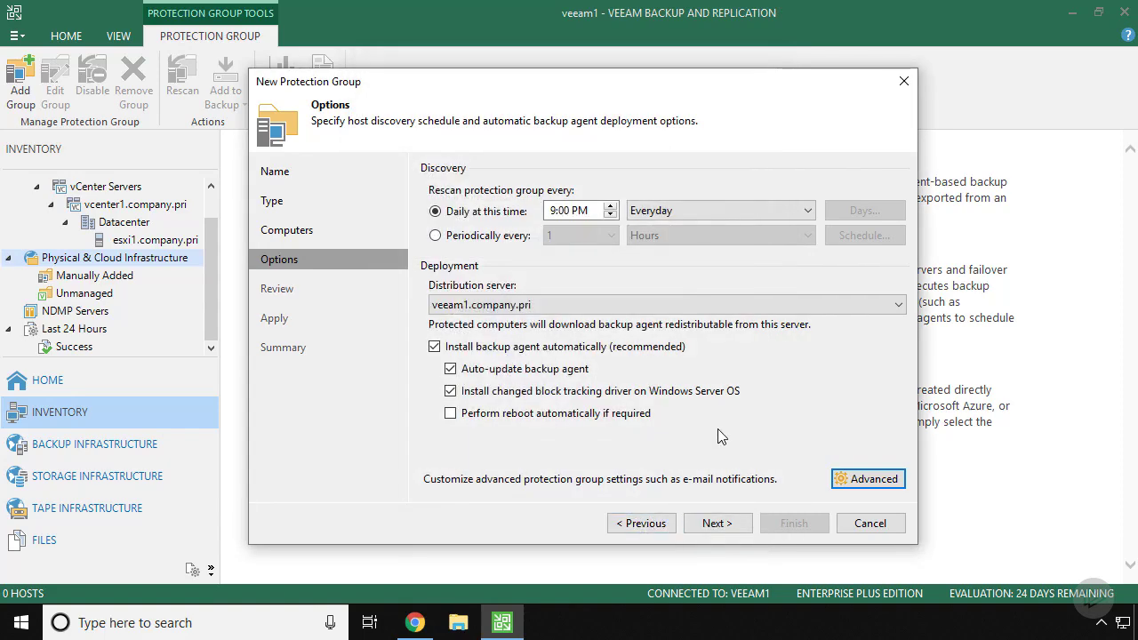
- Apply and finish the protection group with discovery run on completion, and review the rescan details for rras.company.pri
{"action": "left_click", "coordinate": [720, 524]}
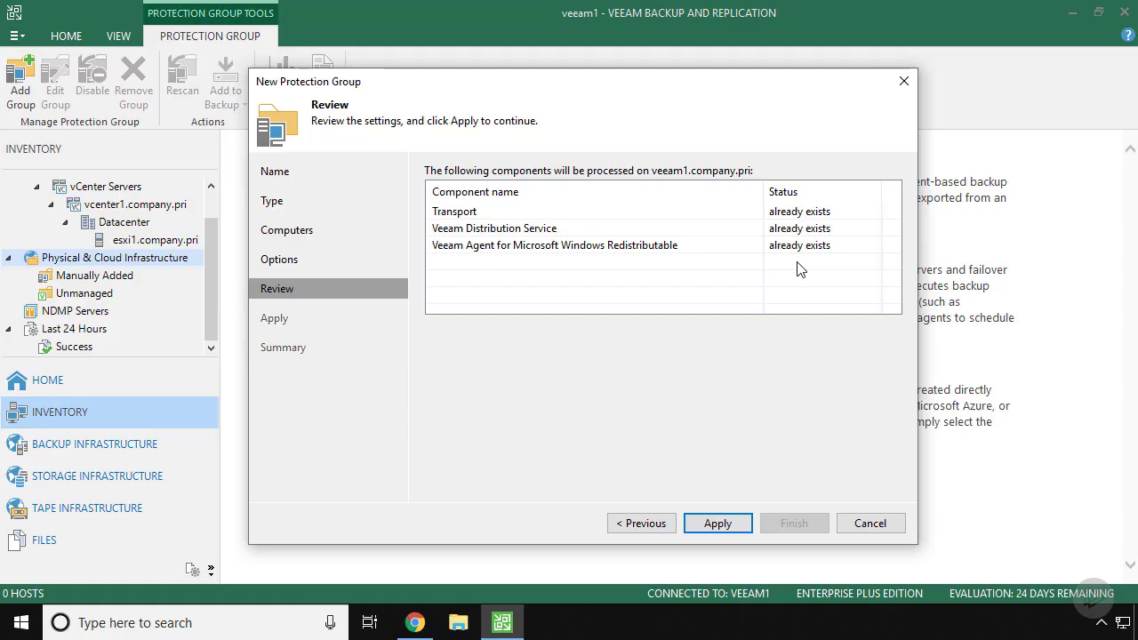
{"action": "left_click", "coordinate": [718, 524]}
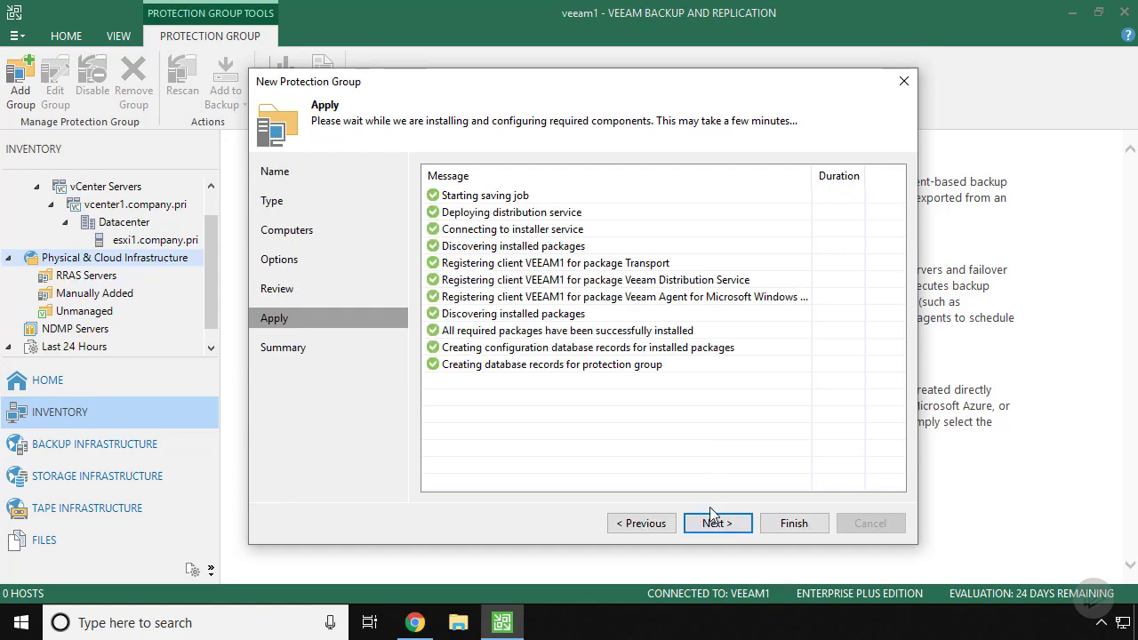
{"action": "left_click", "coordinate": [717, 522]}
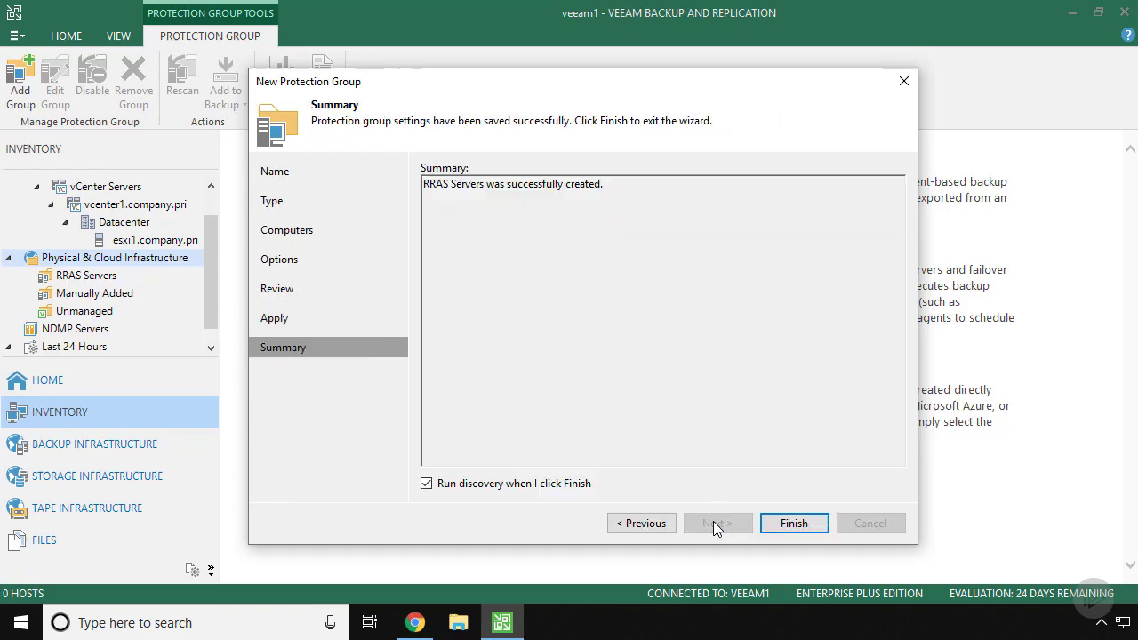
{"action": "left_click", "coordinate": [803, 524]}
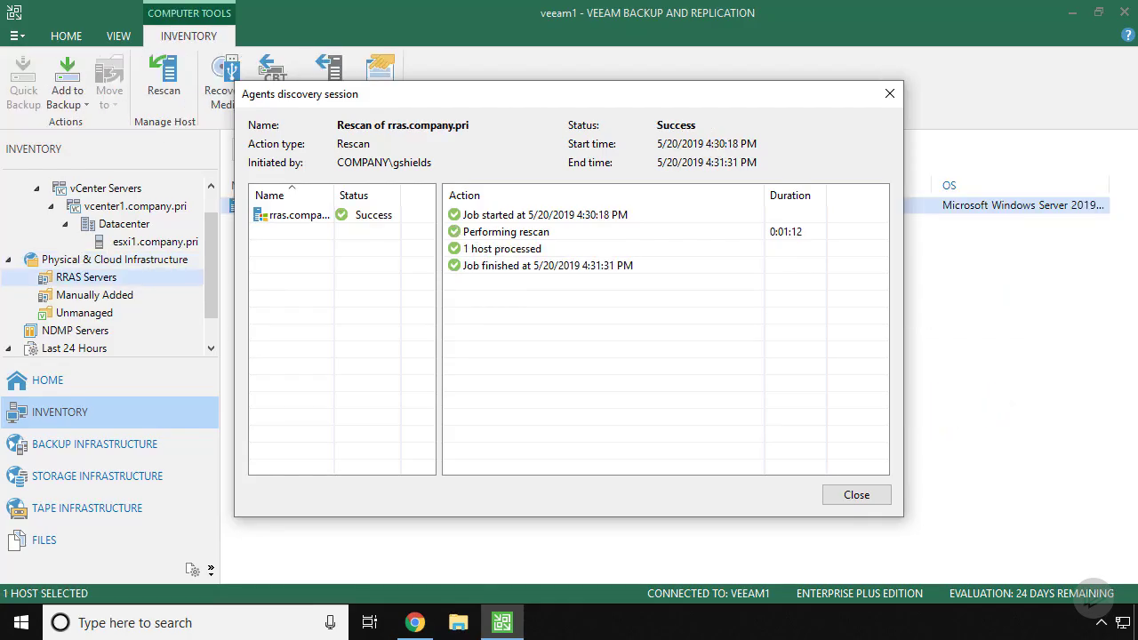
{"action": "left_click", "coordinate": [365, 217]}
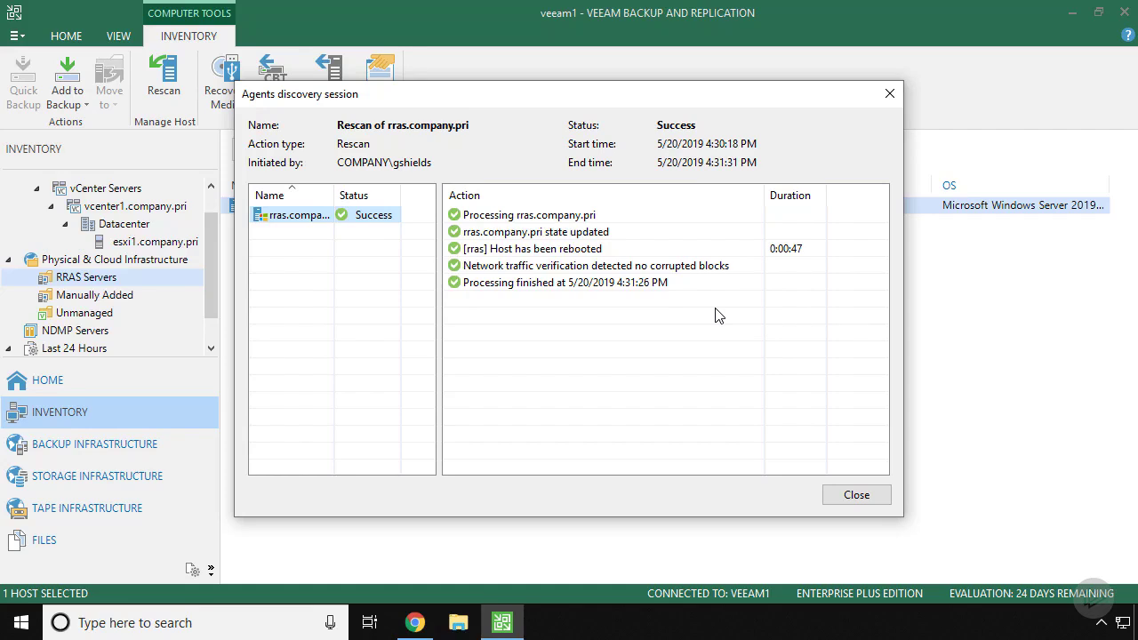
{"action": "left_click", "coordinate": [855, 494]}
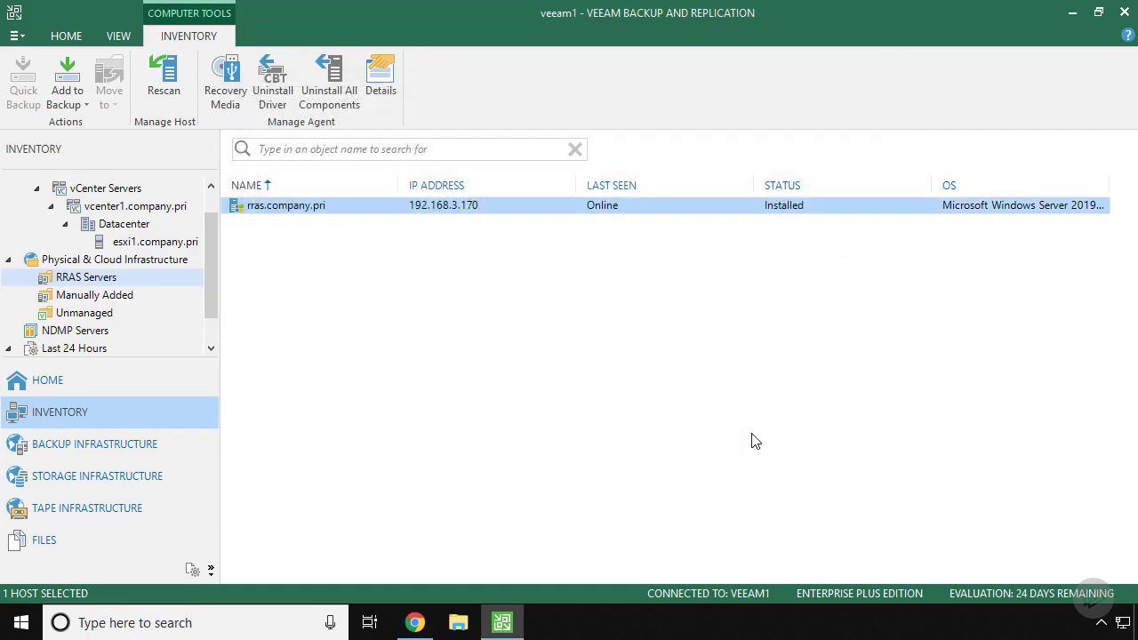
- Start a new agent backup job for rras.company.pri with type Server and mode Managed by backup server
{"action": "right_click", "coordinate": [305, 204]}
{"action": "mouse_move", "coordinate": [402, 240]}
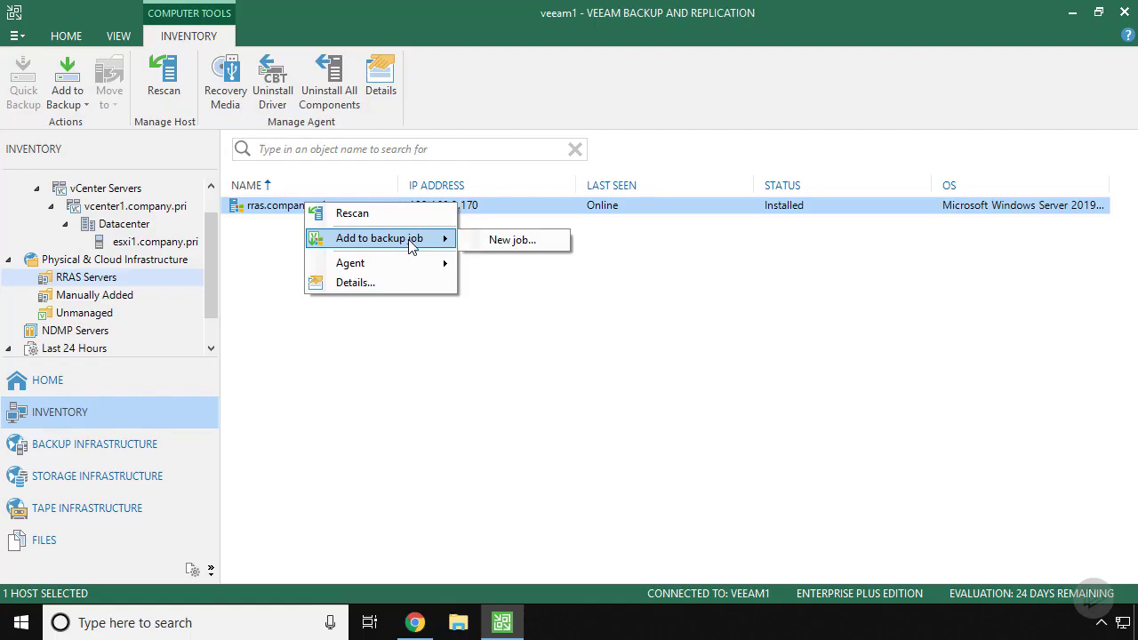
{"action": "left_click", "coordinate": [498, 242]}
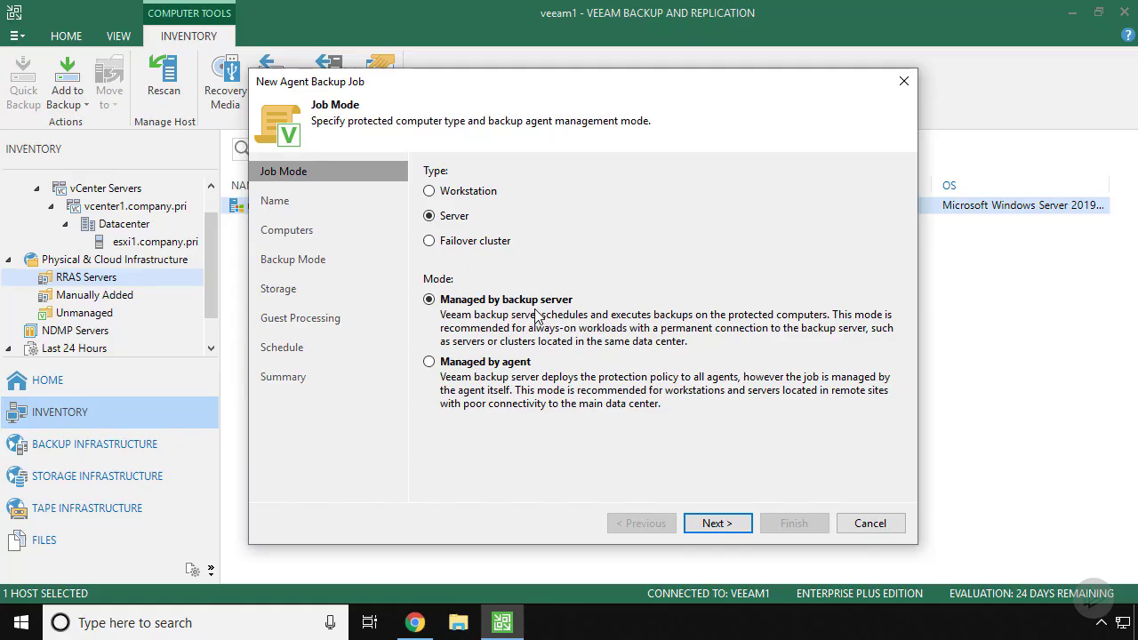
{"action": "left_click", "coordinate": [481, 191]}
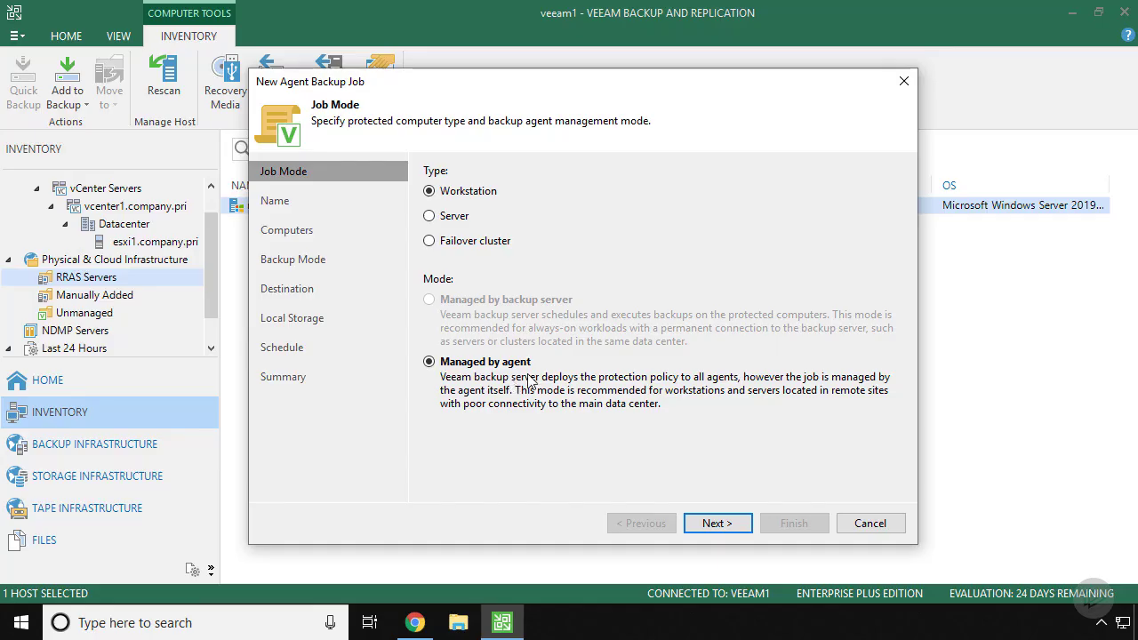
{"action": "left_click", "coordinate": [430, 217]}
{"action": "left_click", "coordinate": [430, 300]}
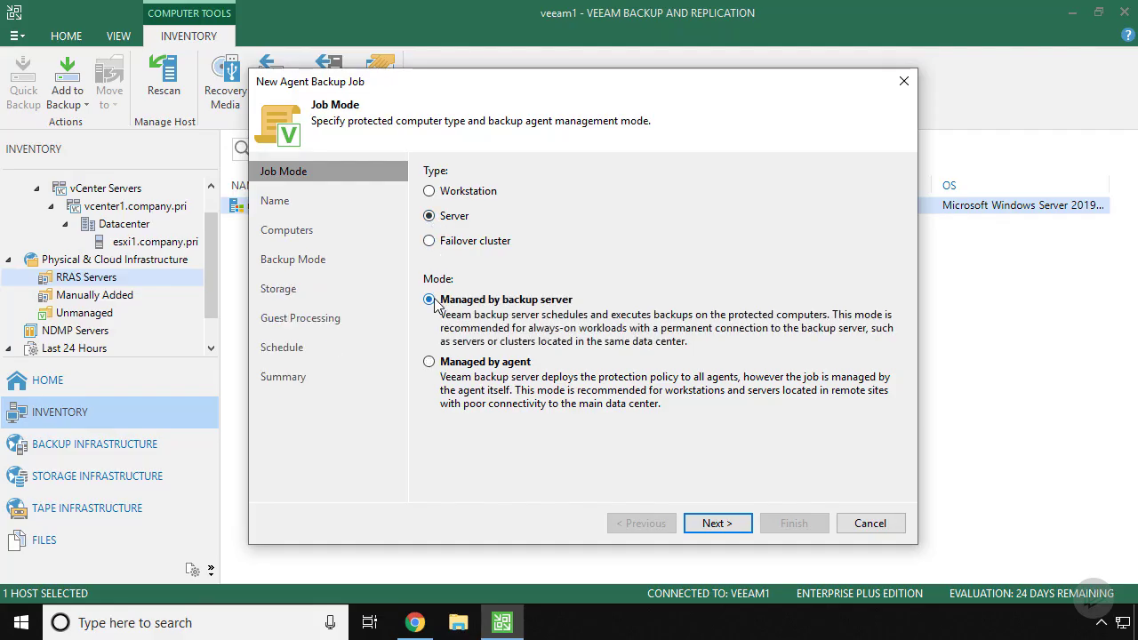
{"action": "left_click", "coordinate": [717, 524]}
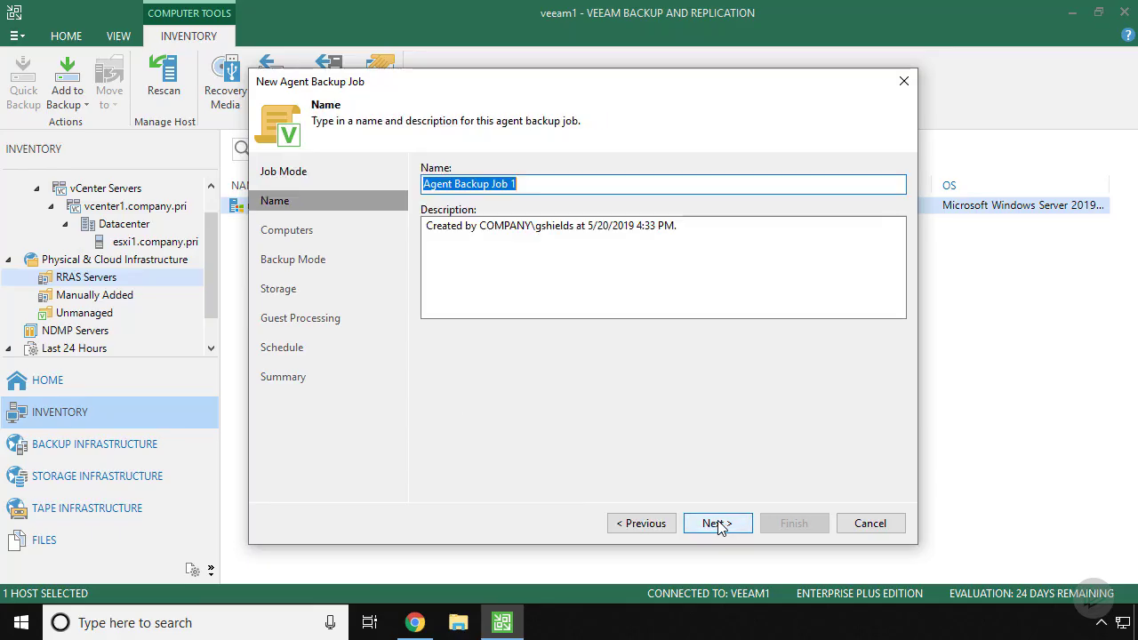
- Name the agent backup job "RRAS Agent Backup Job 1" and continue to its protected computers
{"action": "key", "text": "Home"}
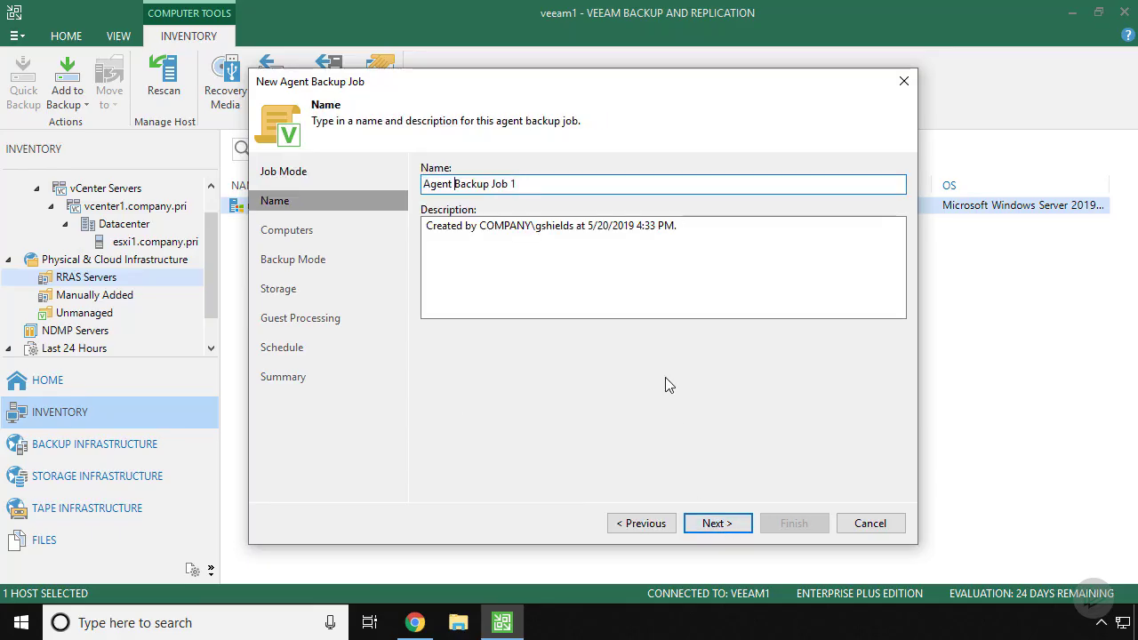
{"action": "type", "text": "RRAS"}
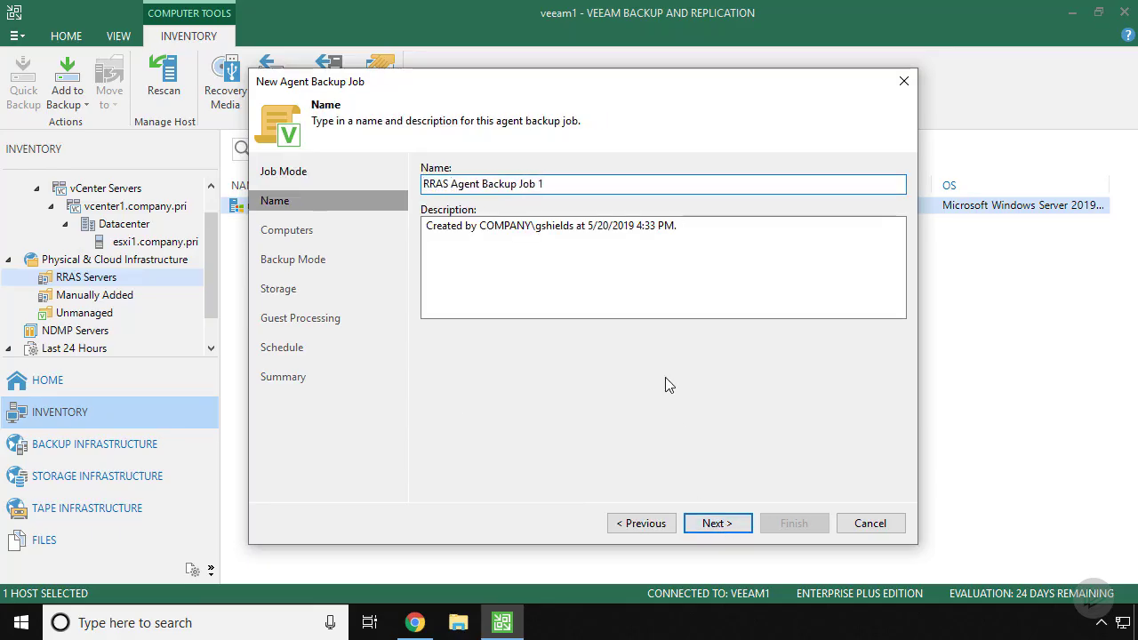
{"action": "left_click", "coordinate": [719, 523]}
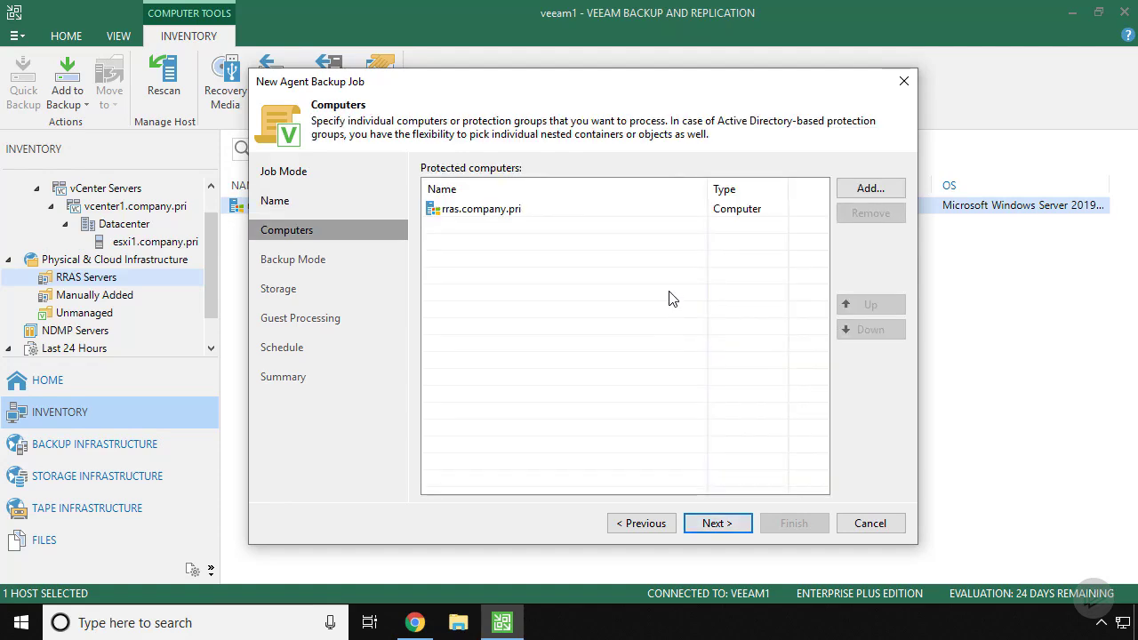
- Keep rras.company.pri as the protected computer and set the backup mode to Entire computer, continuing to the storage settings
{"action": "left_click", "coordinate": [533, 209]}
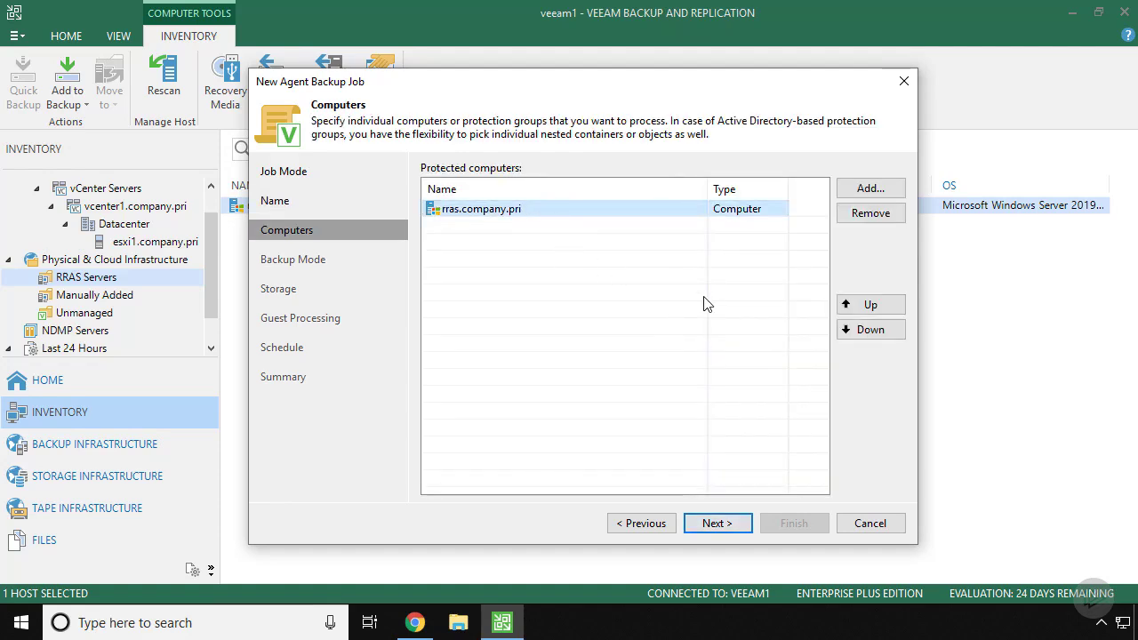
{"action": "left_click", "coordinate": [719, 524]}
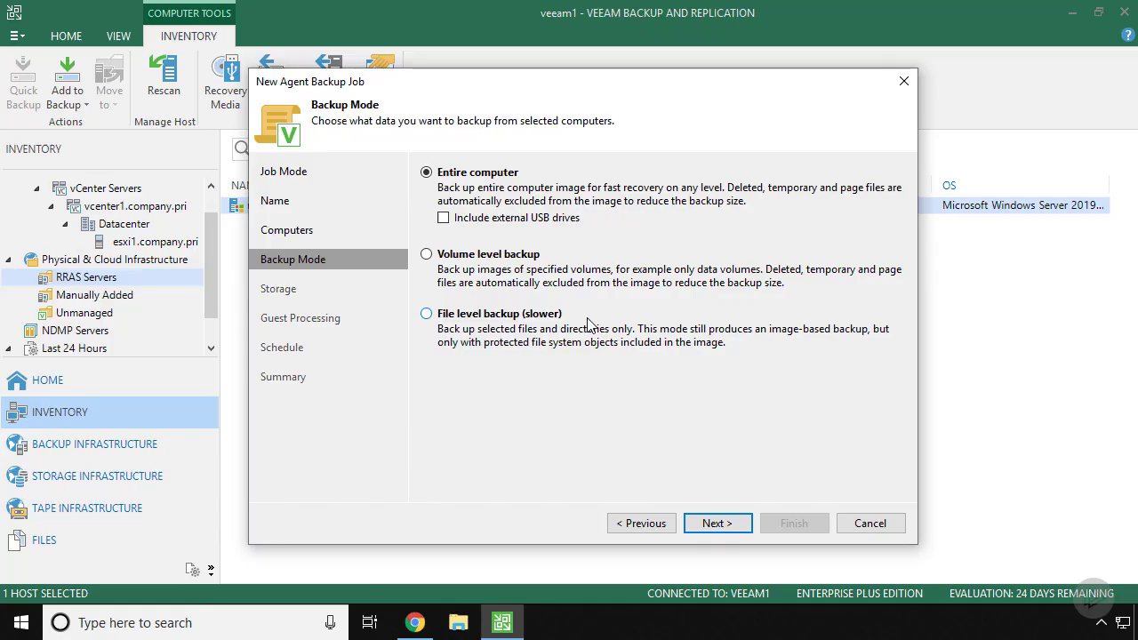
{"action": "left_click", "coordinate": [721, 523]}
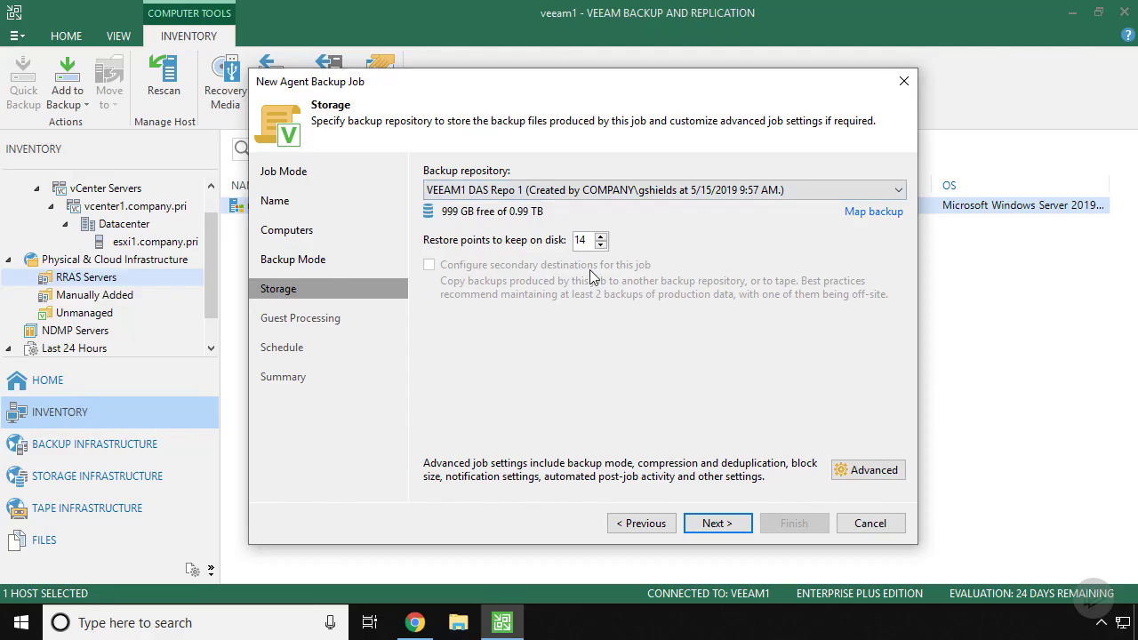
- Enable the backup files health check in the job's advanced settings, keeping Optimal compression and Local target storage optimization
{"action": "left_click", "coordinate": [864, 473]}
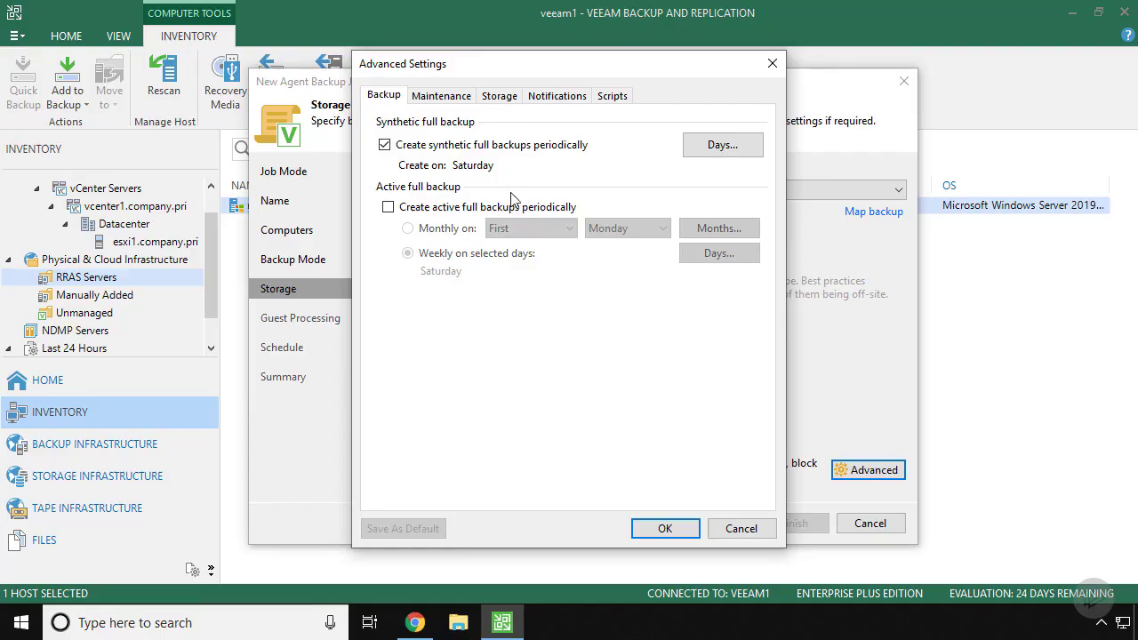
{"action": "left_click", "coordinate": [435, 100]}
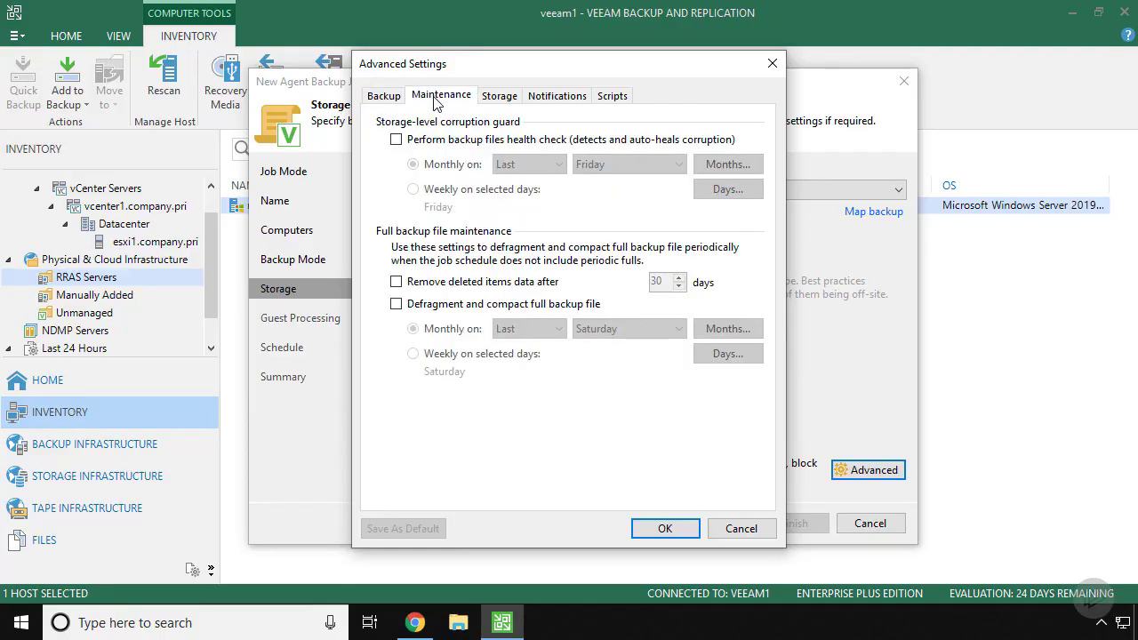
{"action": "left_click", "coordinate": [395, 140]}
{"action": "left_click", "coordinate": [502, 96]}
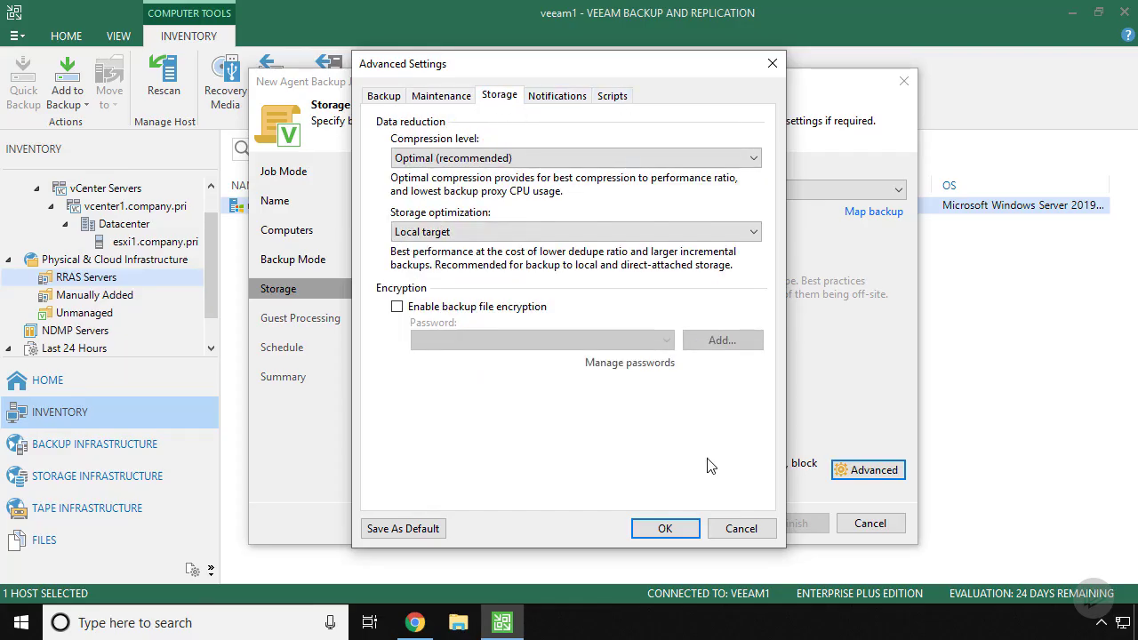
{"action": "left_click", "coordinate": [665, 528]}
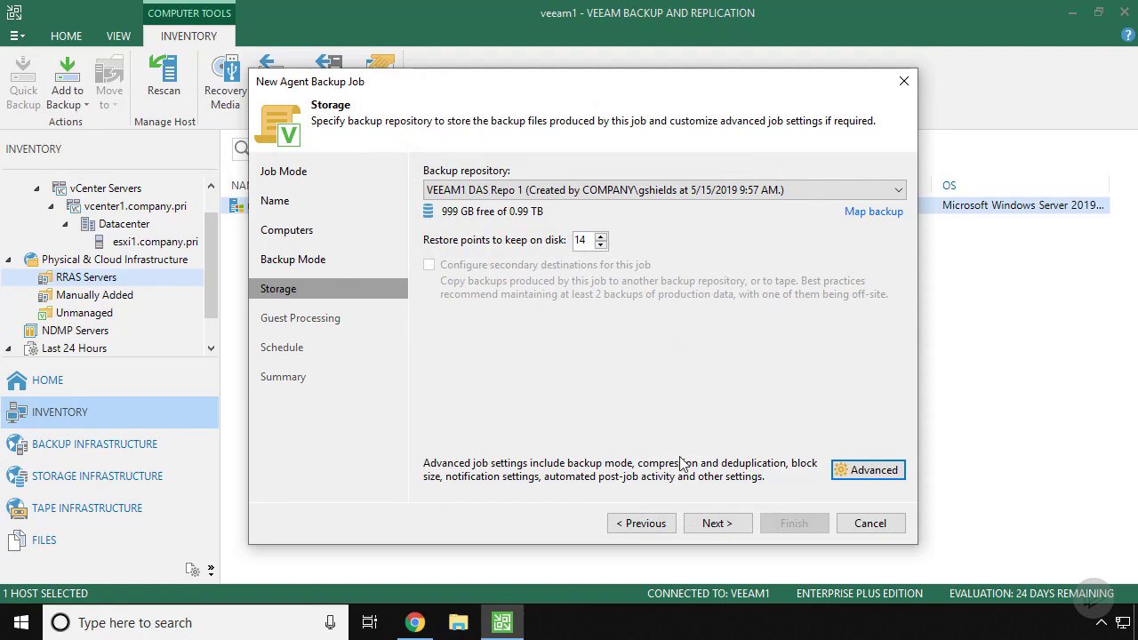
- Enable guest file system indexing alongside application-aware processing for the job and continue to its schedule
{"action": "left_click", "coordinate": [716, 523]}
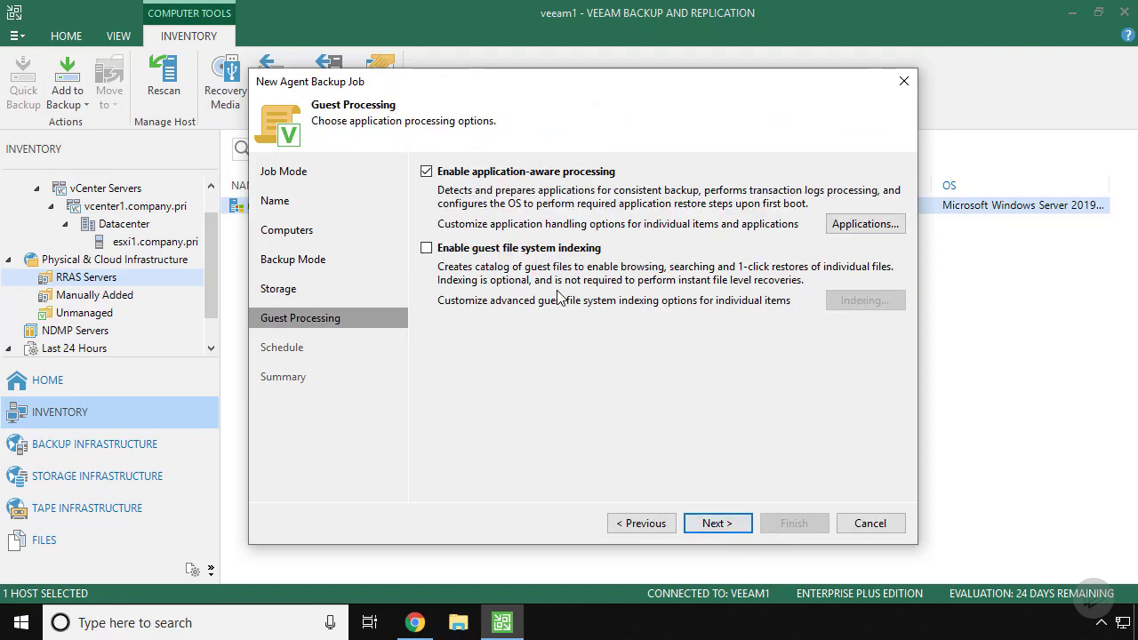
{"action": "left_click", "coordinate": [560, 250]}
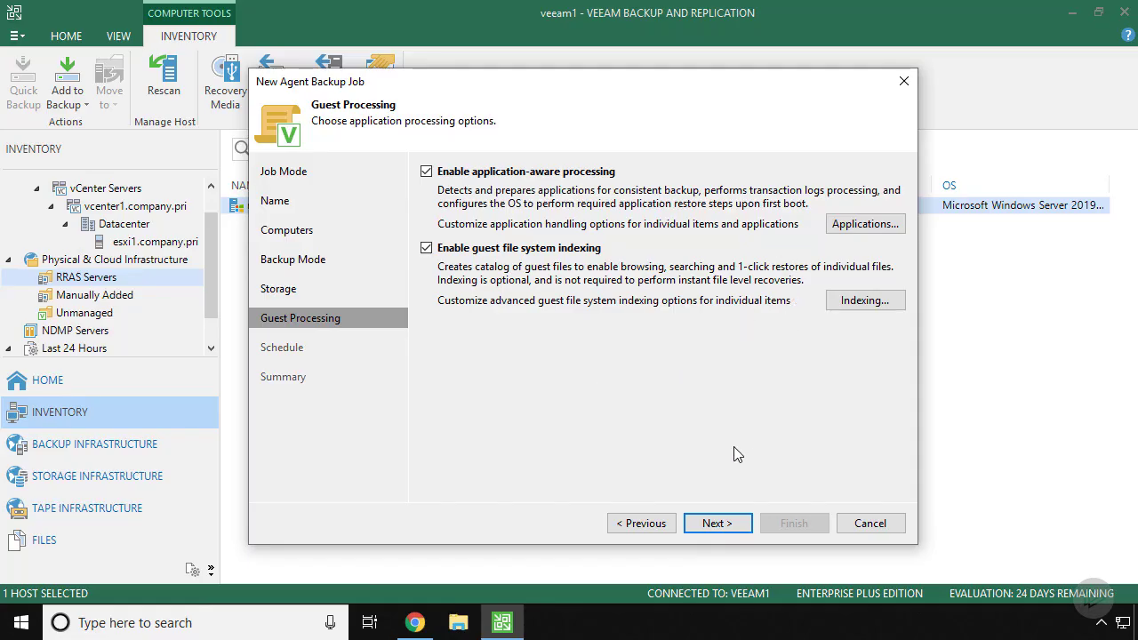
{"action": "left_click", "coordinate": [711, 525]}
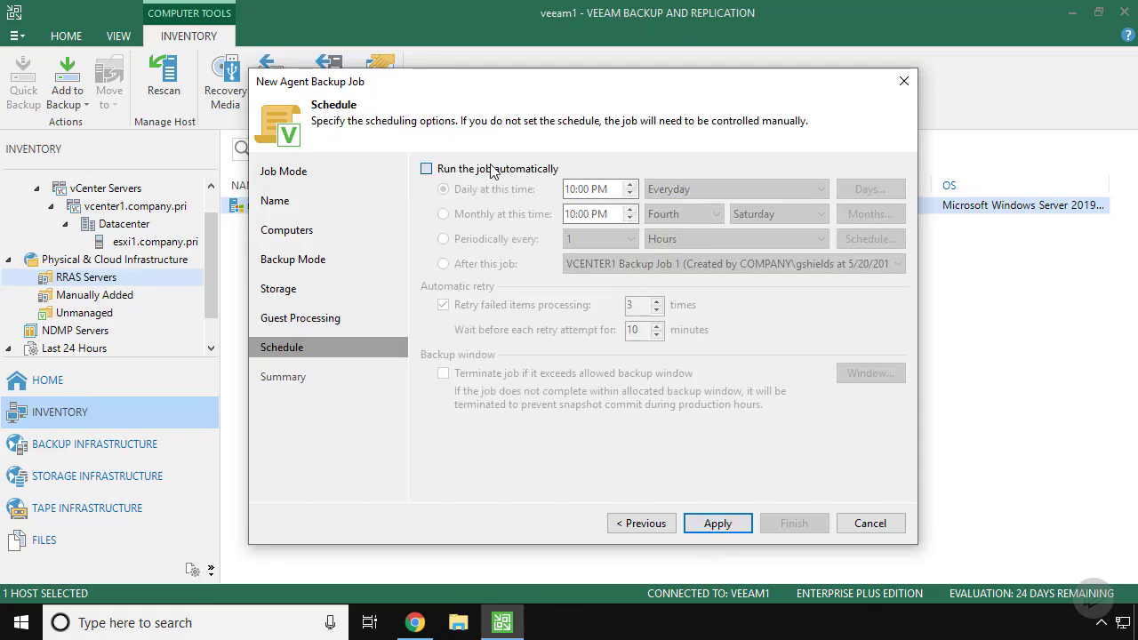
- Schedule the job to run automatically every day at 10:00 PM, and finish it with the option to run immediately
{"action": "left_click", "coordinate": [491, 169]}
{"action": "left_click", "coordinate": [718, 523]}
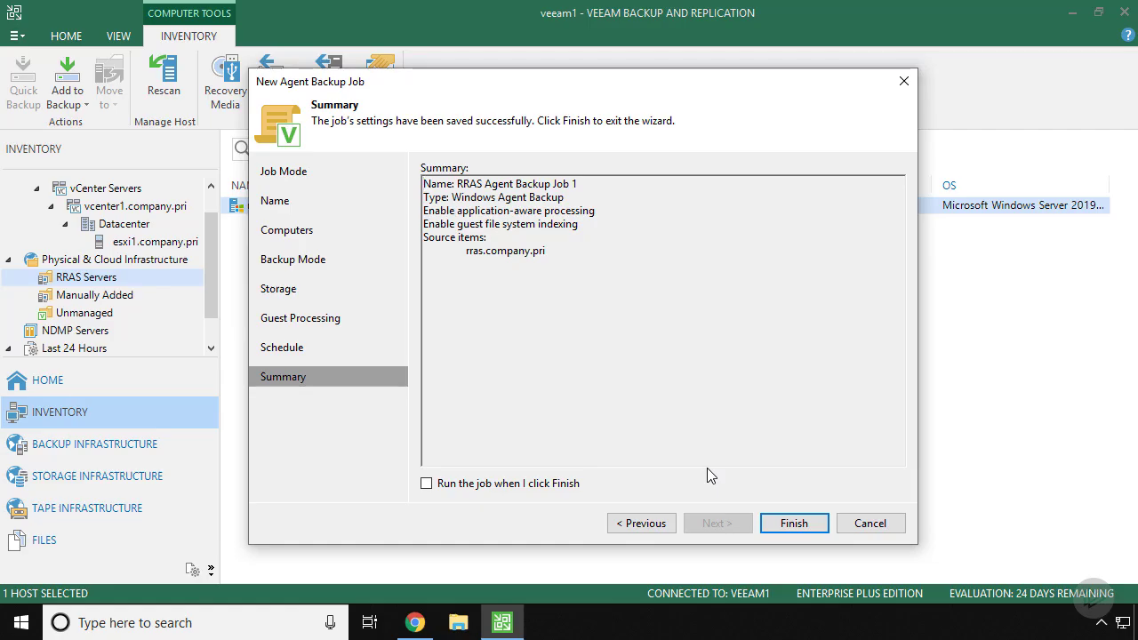
{"action": "left_click", "coordinate": [525, 487]}
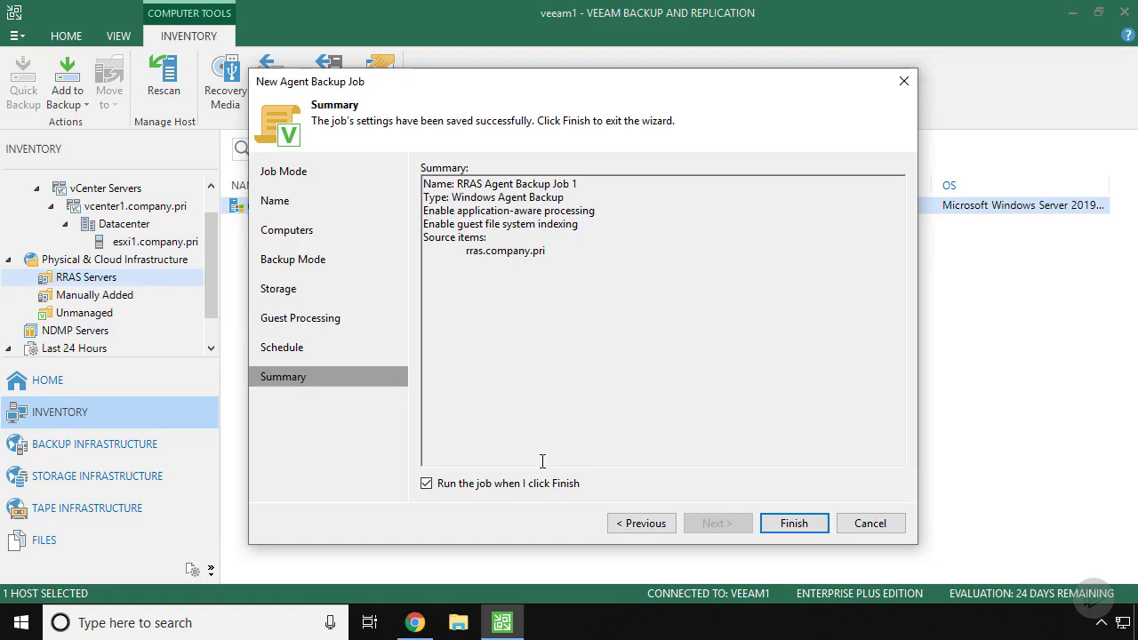
{"action": "left_click", "coordinate": [799, 517]}
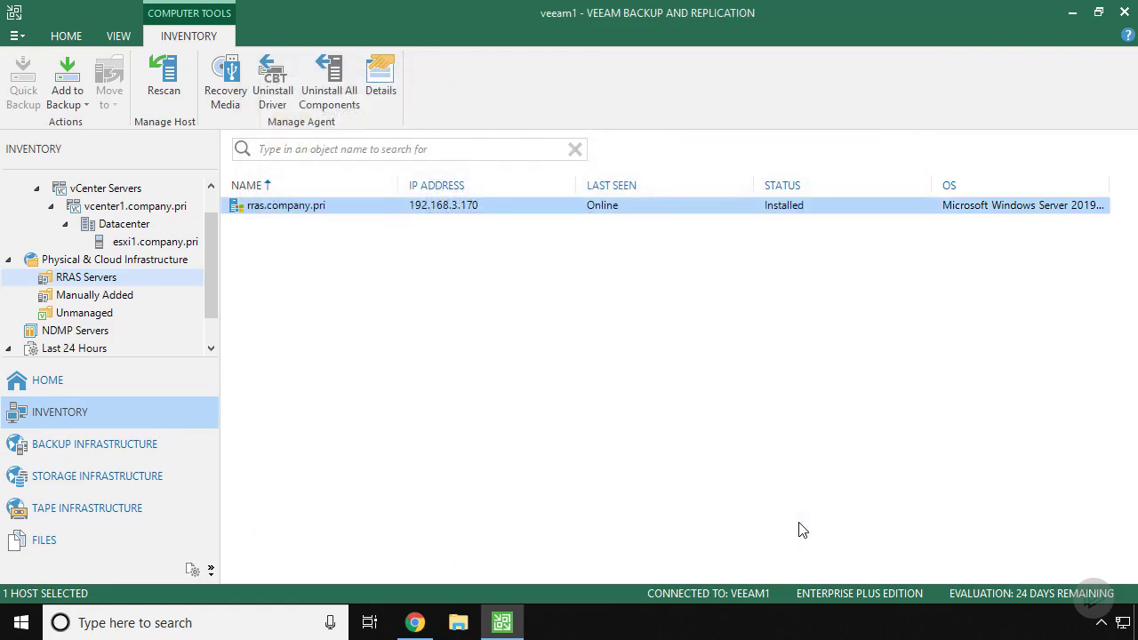